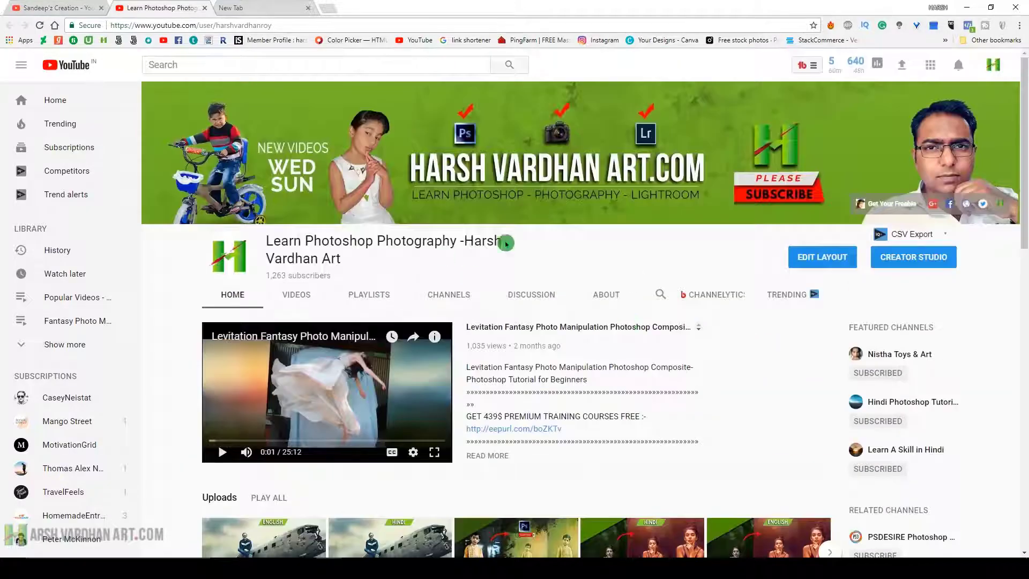
Switch to the Learn Photoshop Photography channel's tab and browse its popular uploads
key(ctrl+shift+Tab)
scroll(687, 313, down, 3)
click(825, 297)
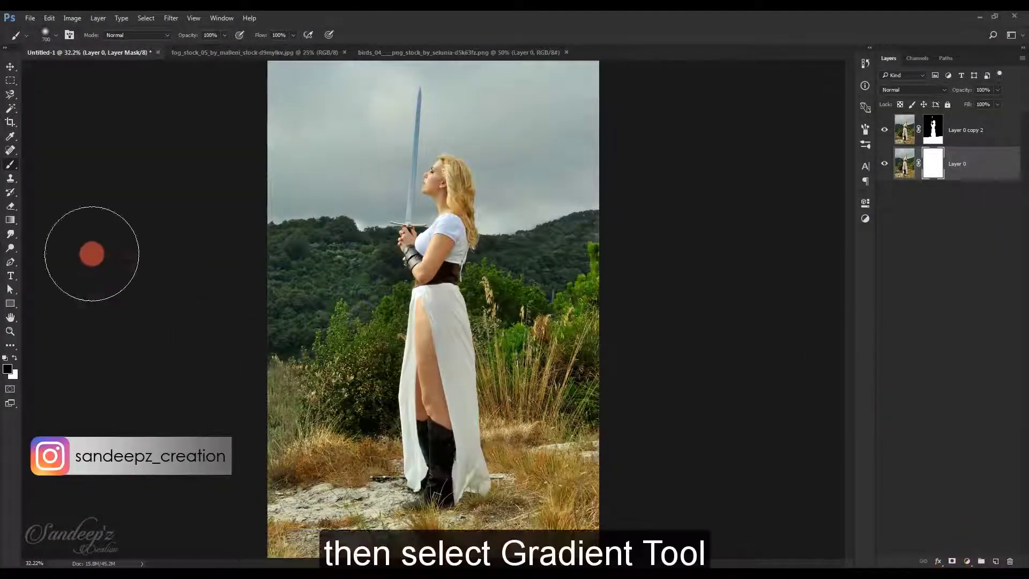
Fade the sky out of Layer 0 with a black-to-white gradient on its mask
click(8, 221)
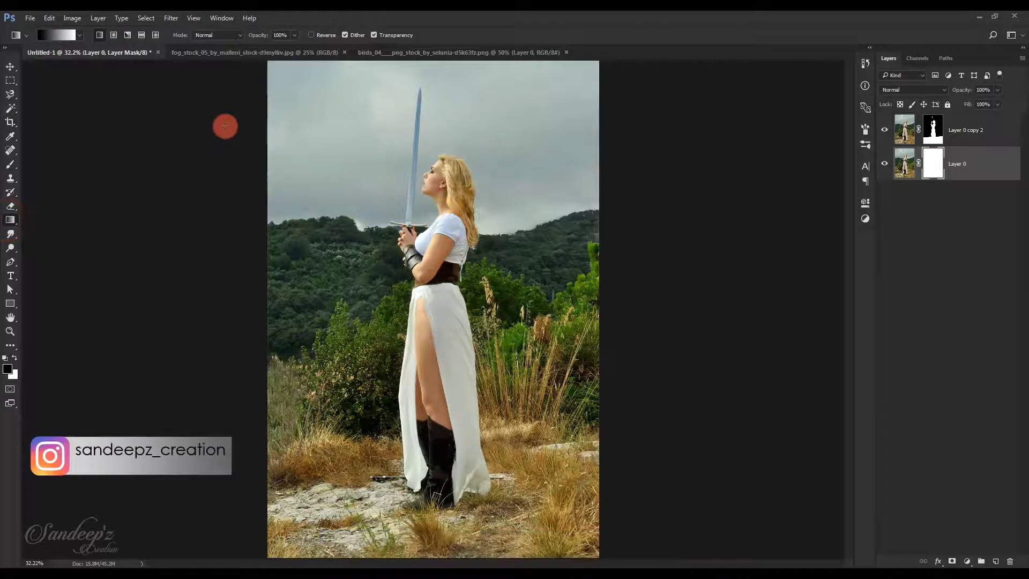
key(ctrl+minus)
key(ctrl+minus)
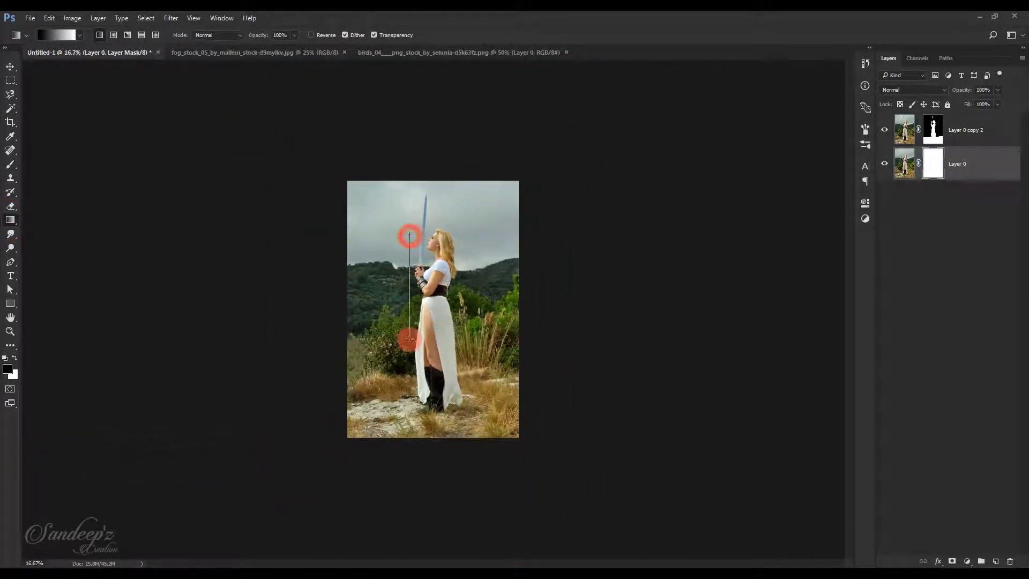
drag(410, 235, 410, 339)
drag(414, 280, 417, 381)
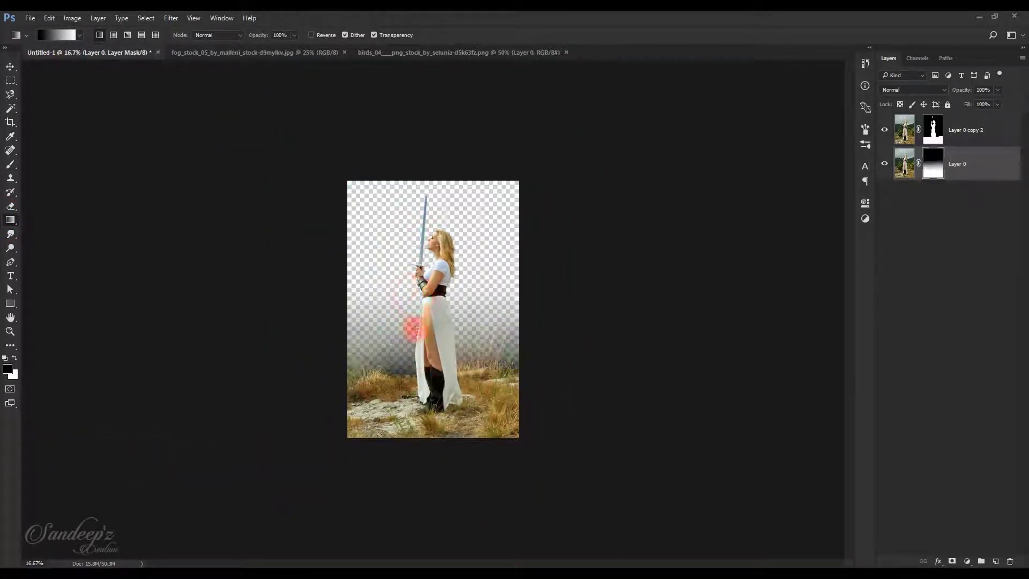
drag(410, 338, 418, 382)
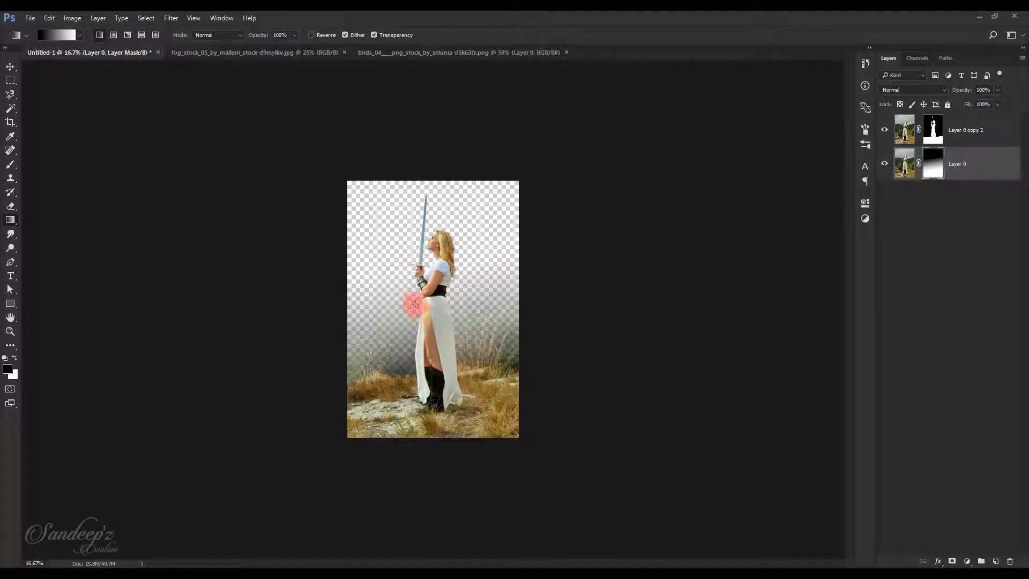
Add a new layer below Layer 0 and fill it with a mid-grey foreground colour
click(963, 164)
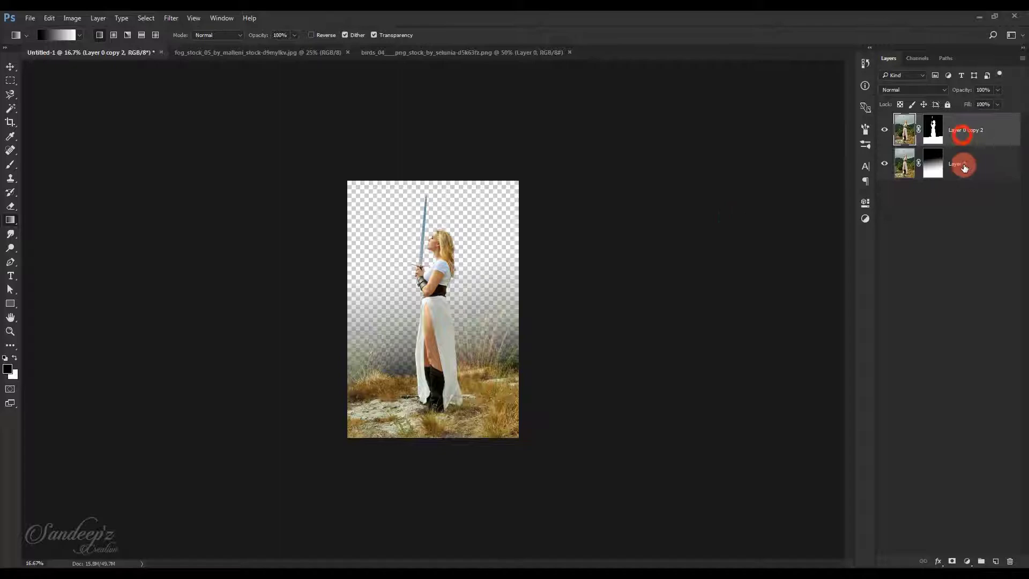
ctrl+click(994, 561)
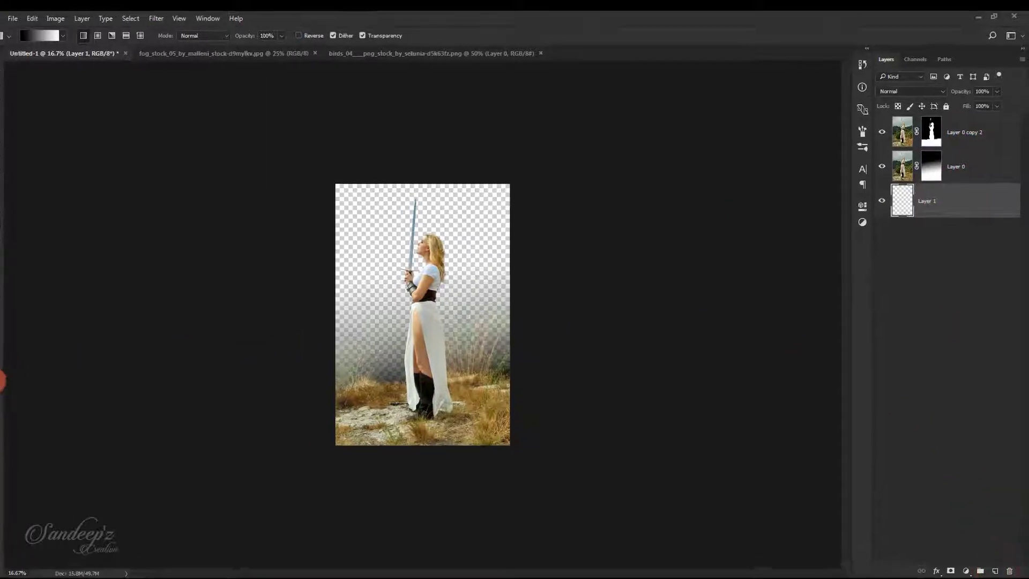
click(8, 369)
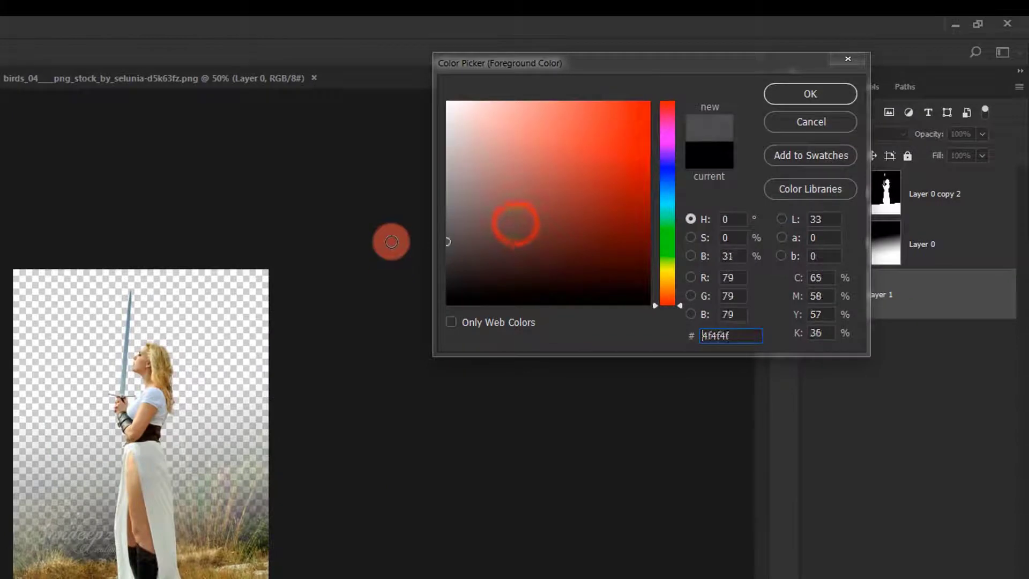
drag(391, 241, 381, 232)
click(815, 98)
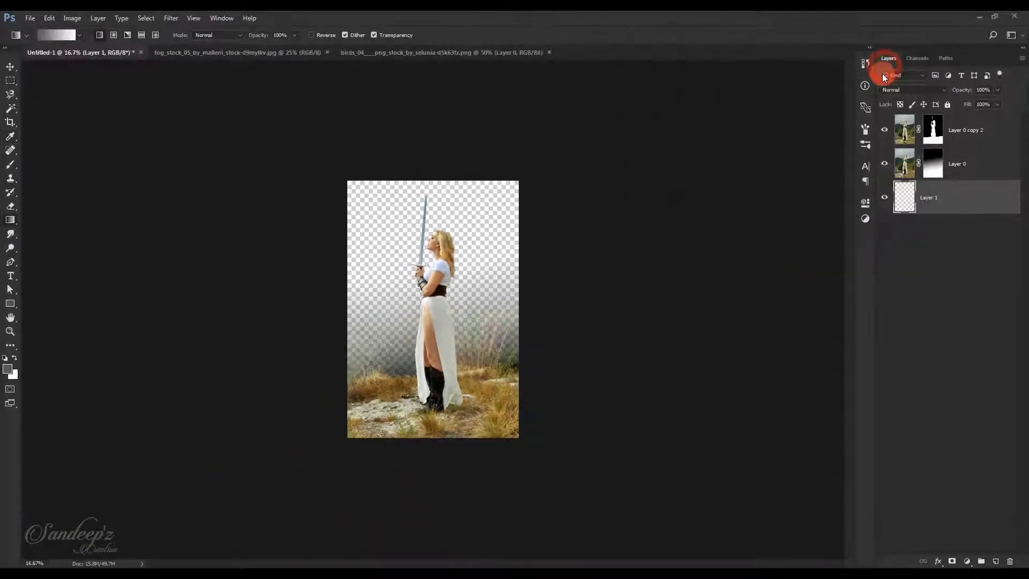
key(alt+Delete)
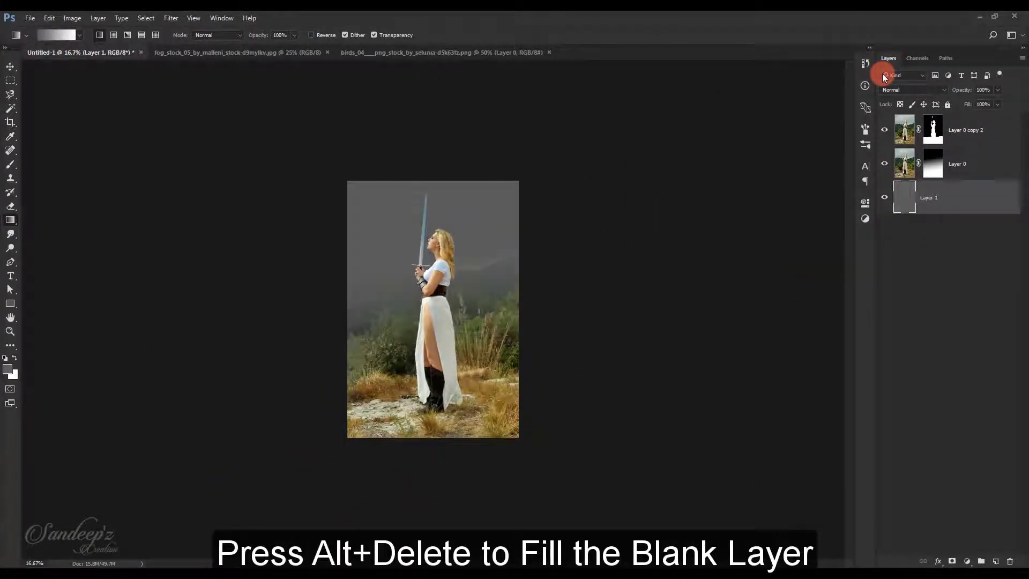
Bring the foggy forest photo into Untitled-1 as a new layer, accepting the profile mismatch
click(231, 58)
click(9, 67)
drag(149, 88, 464, 239)
click(570, 258)
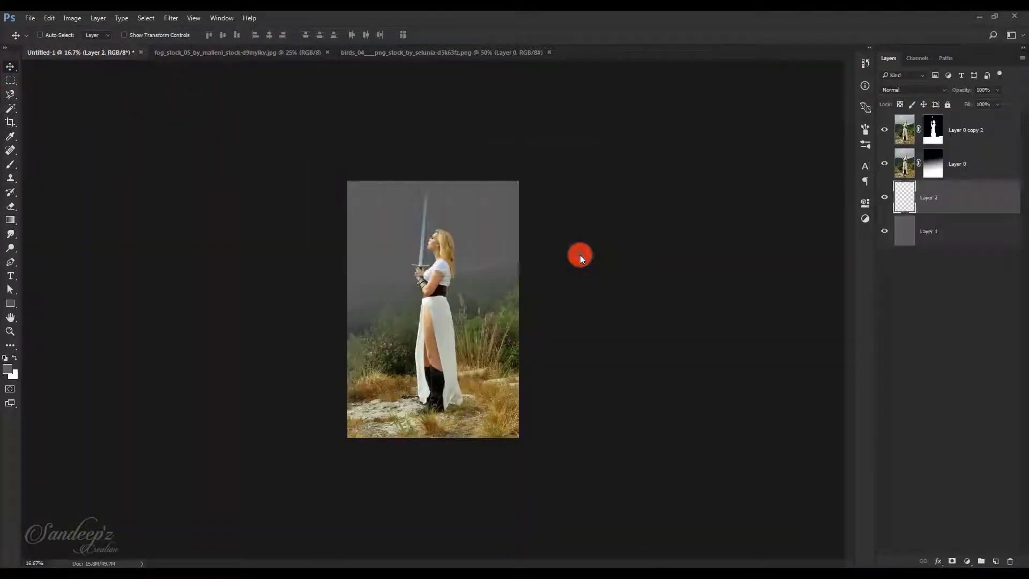
drag(579, 253, 456, 259)
Scale the fog layer down to about 70% and position it behind the woman
key(ctrl)
key(ctrl+t)
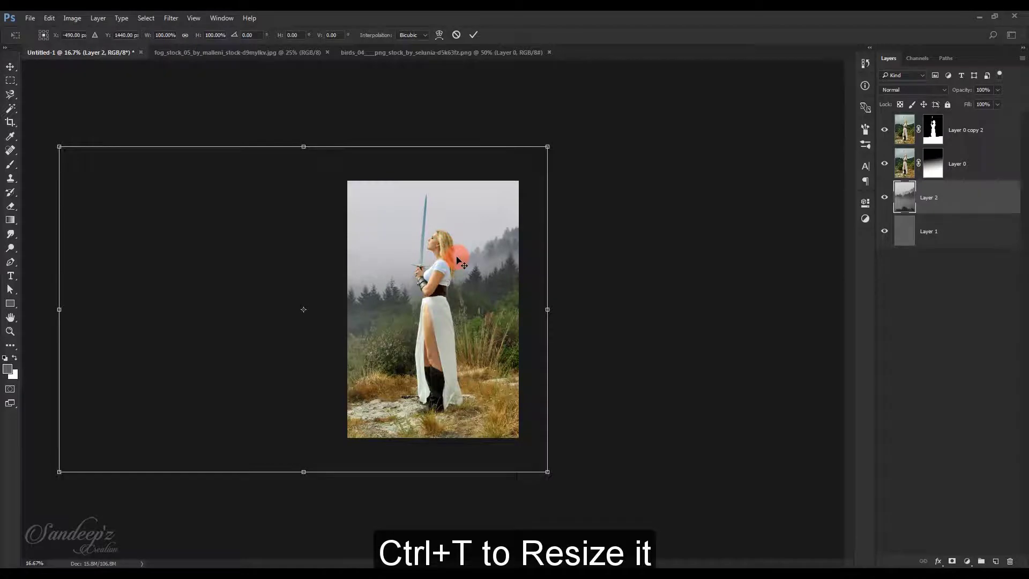
key(ctrl+minus)
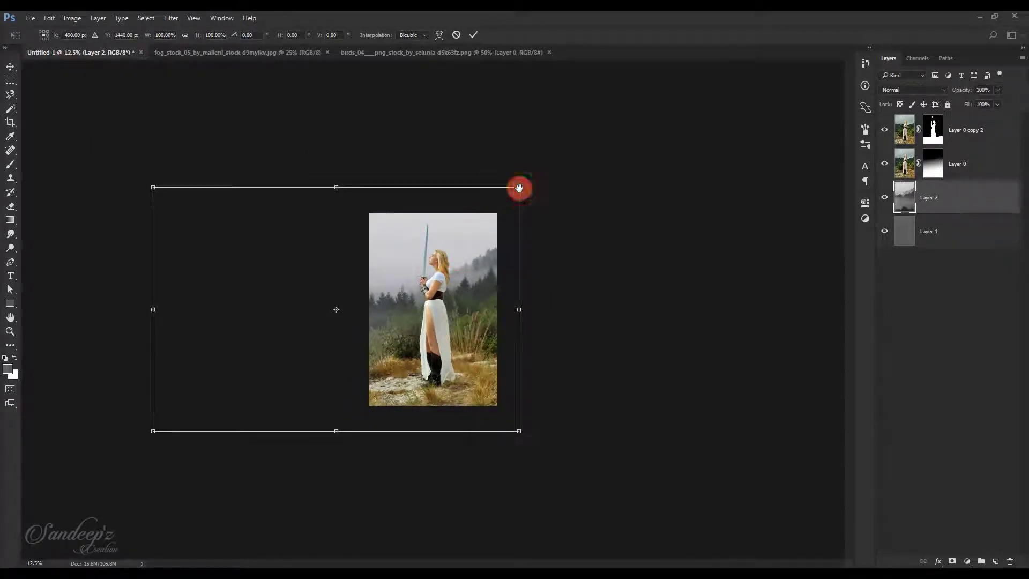
drag(519, 187, 492, 205)
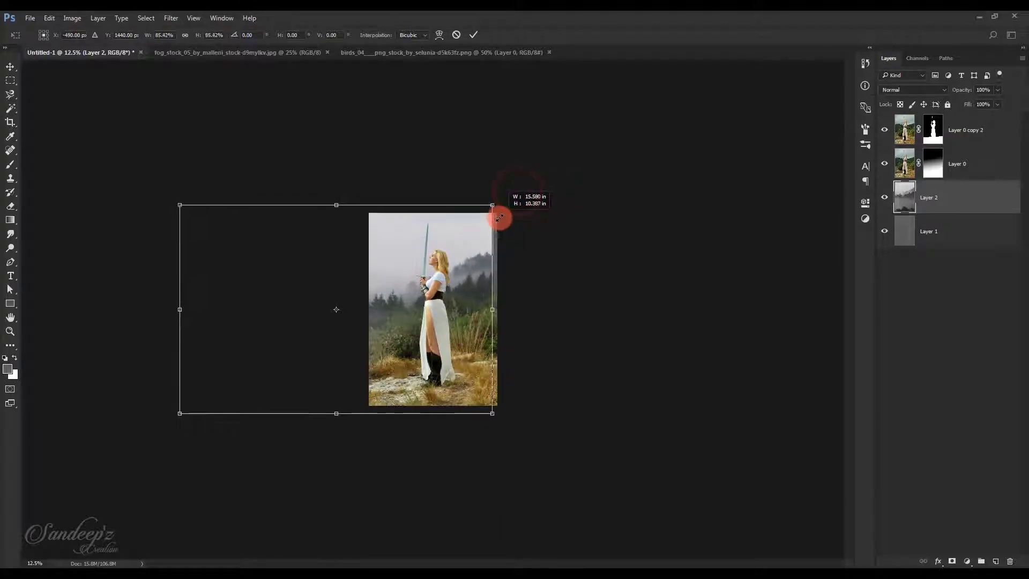
mouse_move(456, 293)
mouse_down()
mouse_move(489, 287)
mouse_move(464, 292)
mouse_up()
drag(182, 204, 212, 223)
drag(338, 285, 375, 269)
Try a horizontal flip of the fog layer, revert it, and commit the transform
right_click(446, 284)
click(481, 445)
mouse_move(465, 309)
mouse_down()
mouse_move(552, 315)
mouse_move(438, 311)
mouse_move(450, 298)
mouse_move(449, 308)
mouse_up()
right_click(433, 316)
click(467, 477)
click(473, 35)
Paint black on Layer 0's mask so the fog shows through over the left forest
key(ctrl+0)
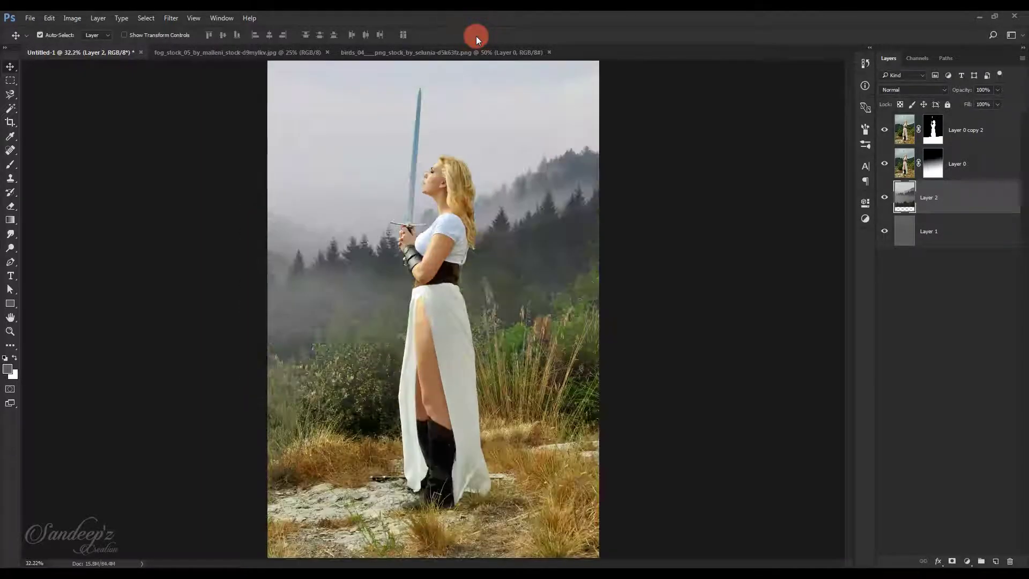
click(930, 164)
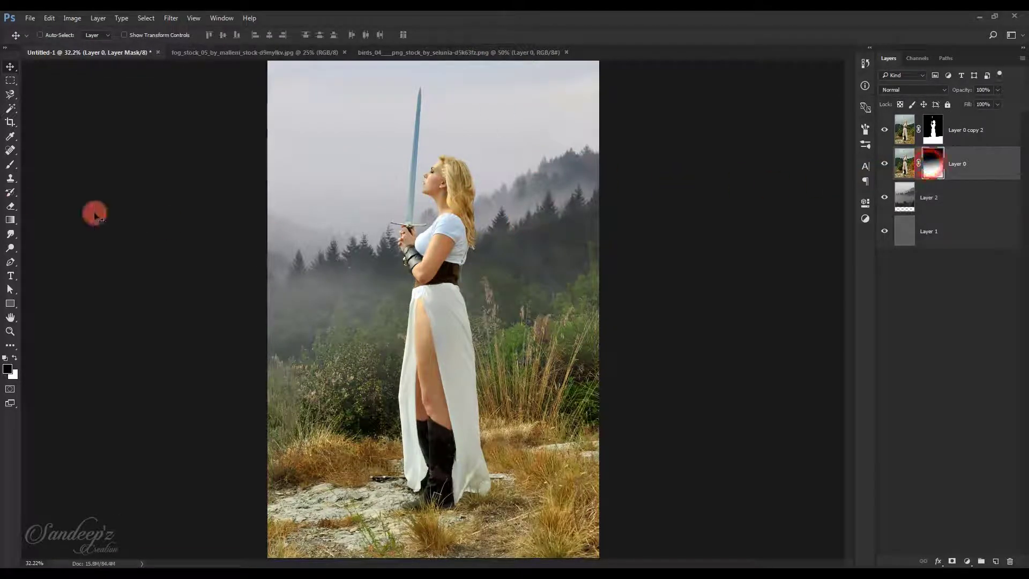
click(10, 169)
mouse_move(225, 264)
mouse_down()
mouse_move(276, 291)
mouse_move(289, 324)
mouse_move(335, 314)
mouse_up()
click(48, 18)
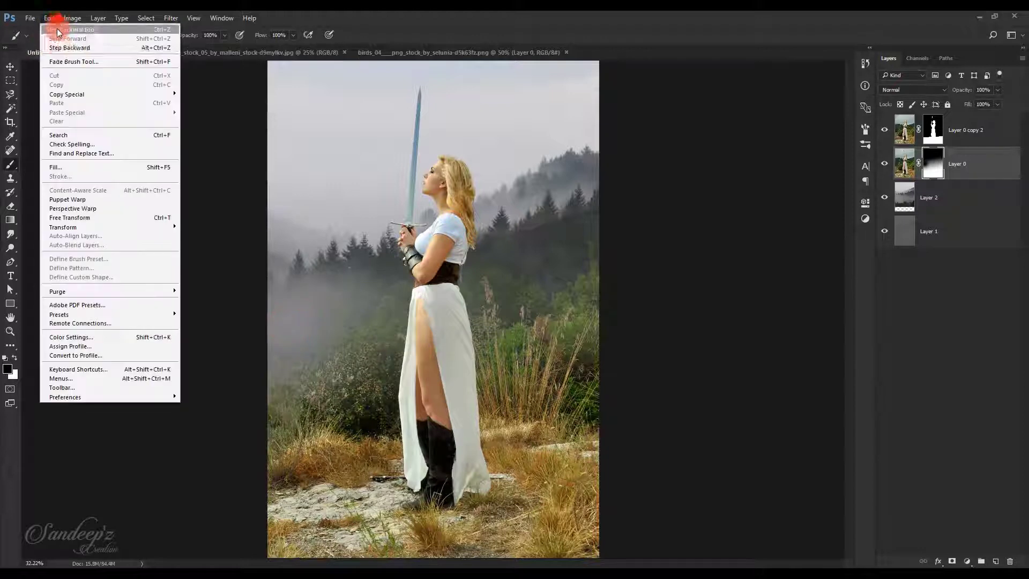
click(61, 47)
click(907, 156)
click(933, 164)
key(bracketright)
click(5, 358)
mouse_move(324, 295)
mouse_down()
mouse_move(549, 237)
mouse_move(540, 236)
mouse_up()
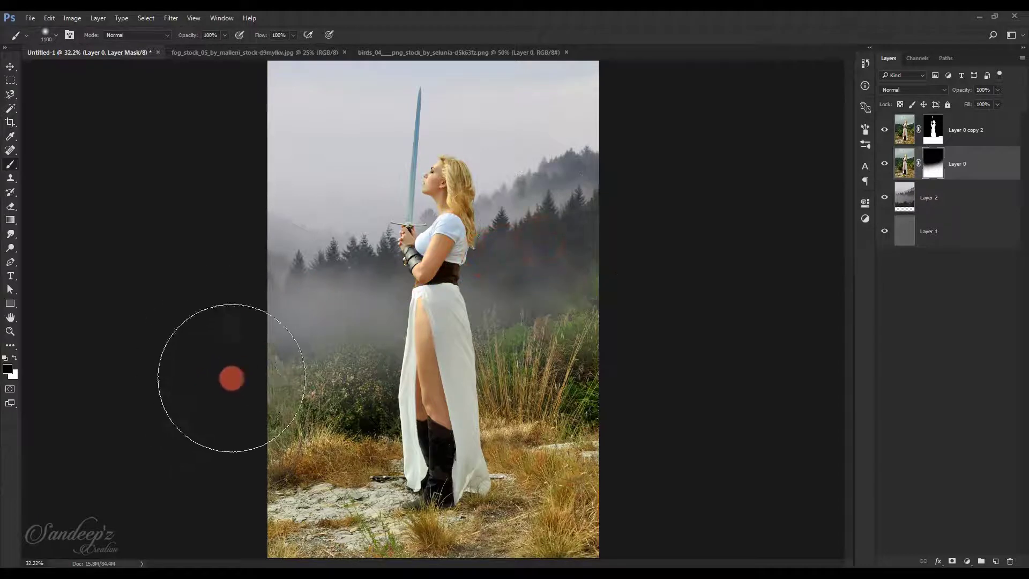
Paint white at 46% opacity to restore the left bushes, then undo those strokes
drag(164, 37, 176, 35)
click(14, 357)
mouse_move(315, 349)
mouse_down()
mouse_move(601, 291)
mouse_move(418, 289)
mouse_move(242, 312)
mouse_move(75, 234)
mouse_up()
key(ctrl+alt+z)
key(ctrl+alt+z)
key(ctrl+alt+z)
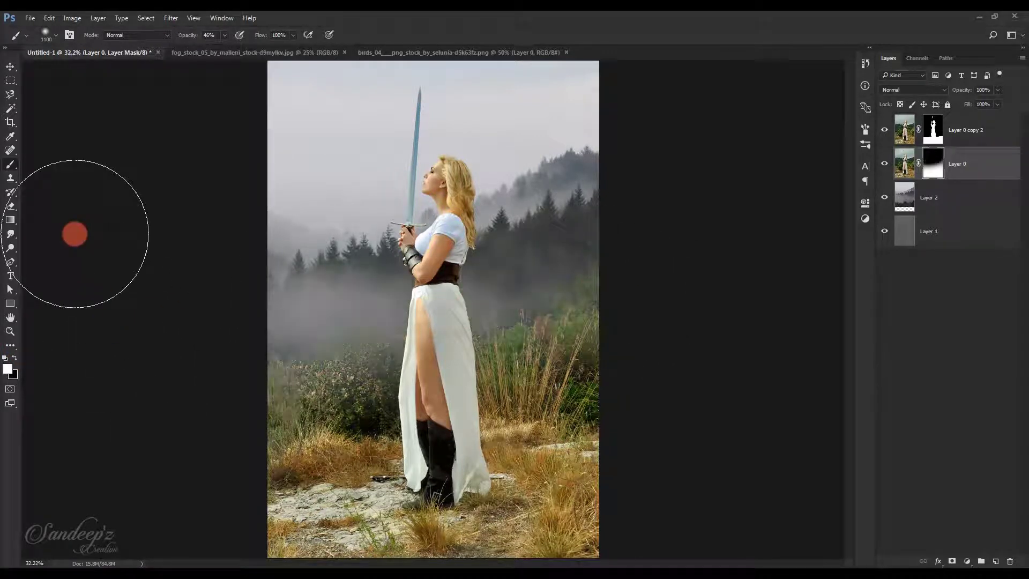
key(ctrl+alt+z)
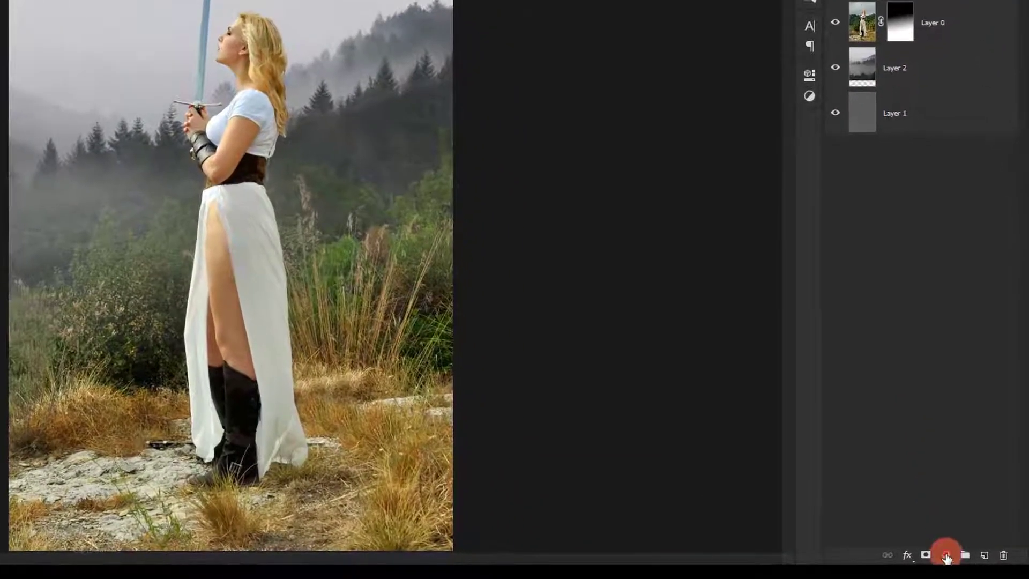
Add a Gradient Fill layer with black and near-black colour stops
click(964, 560)
click(918, 262)
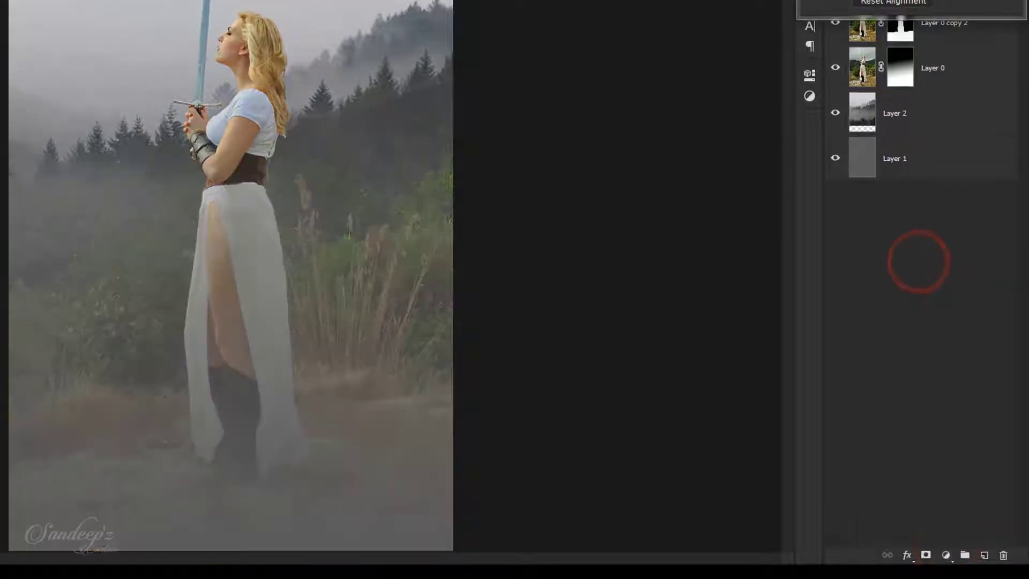
drag(515, 48, 517, 66)
click(549, 94)
click(521, 142)
click(581, 202)
click(573, 14)
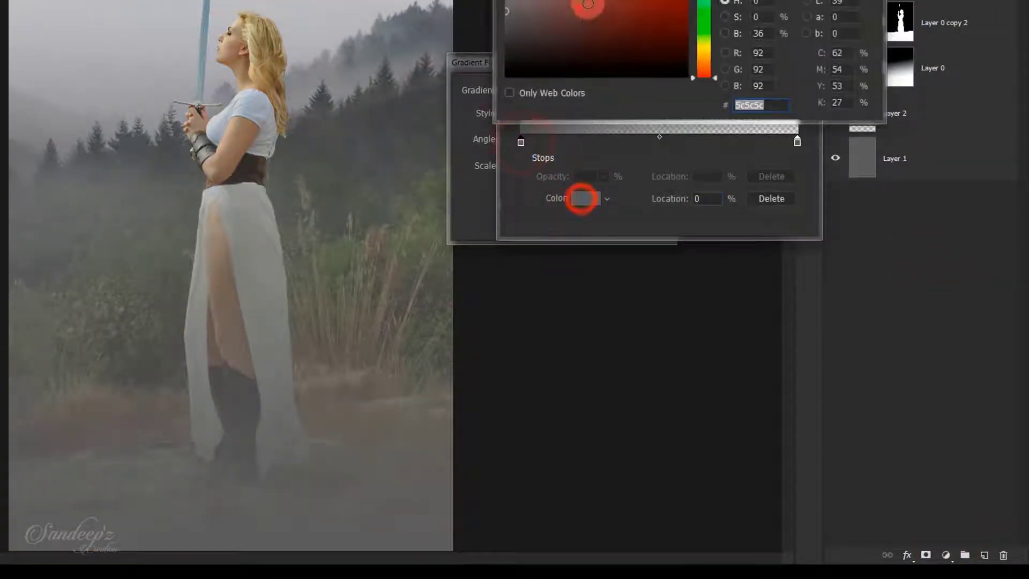
key(Return)
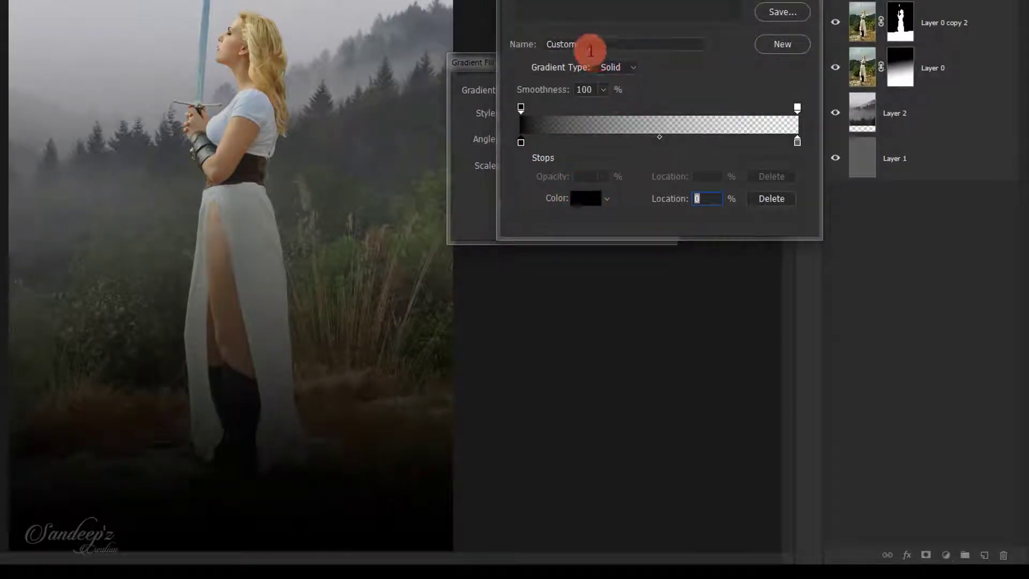
click(581, 199)
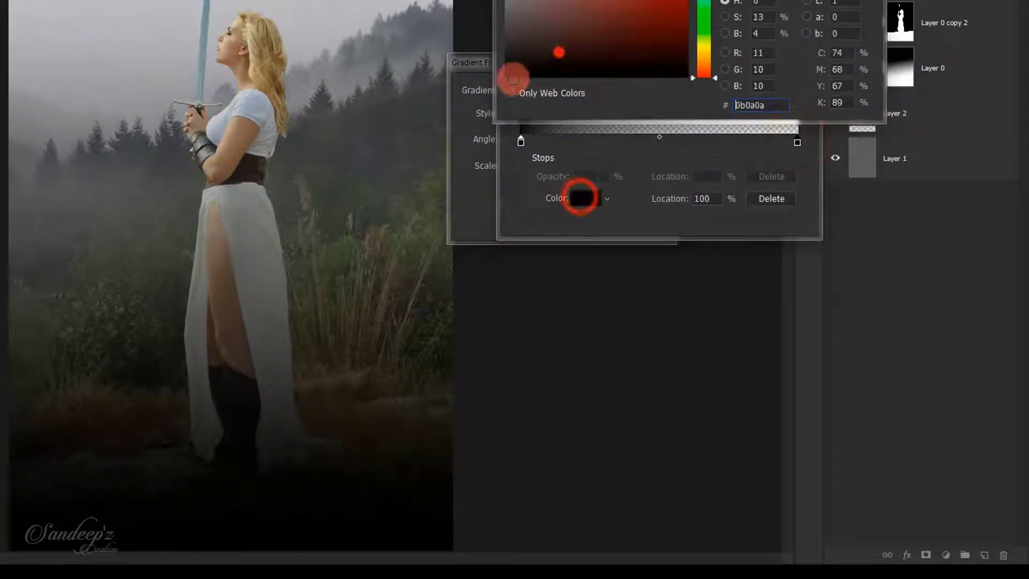
click(557, 51)
key(Return)
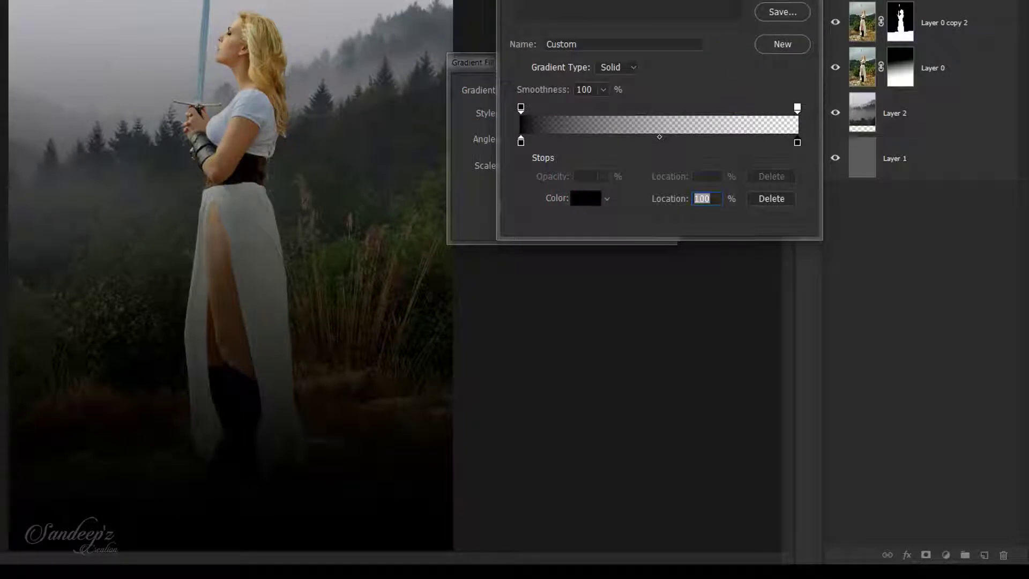
key(Return)
Make the gradient a reversed radial vignette, centred toward the top-left with a larger scale
drag(571, 59, 583, 5)
click(542, 60)
click(534, 79)
click(519, 132)
drag(198, 170, 71, 21)
click(545, 114)
drag(545, 127, 554, 130)
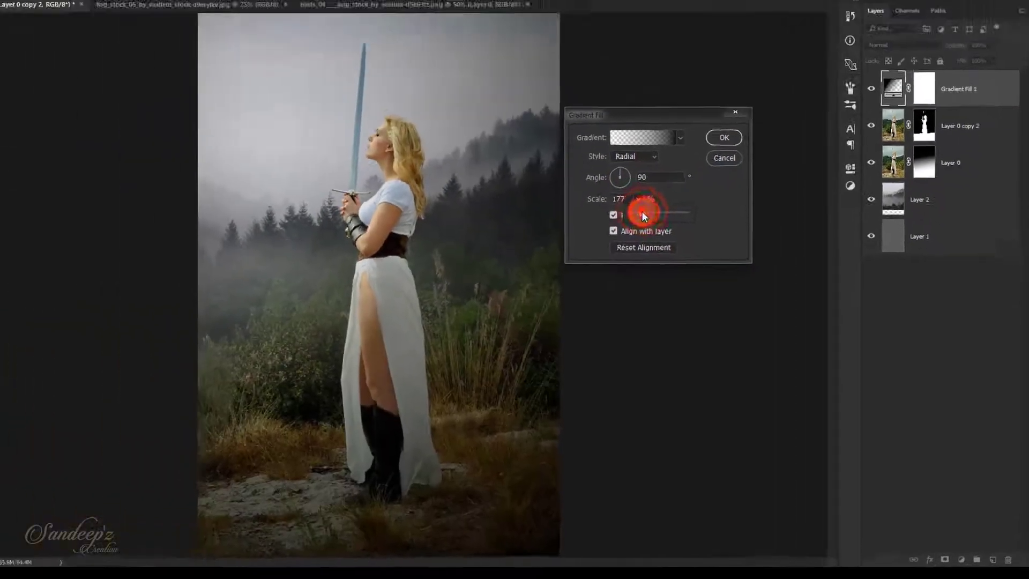
click(641, 37)
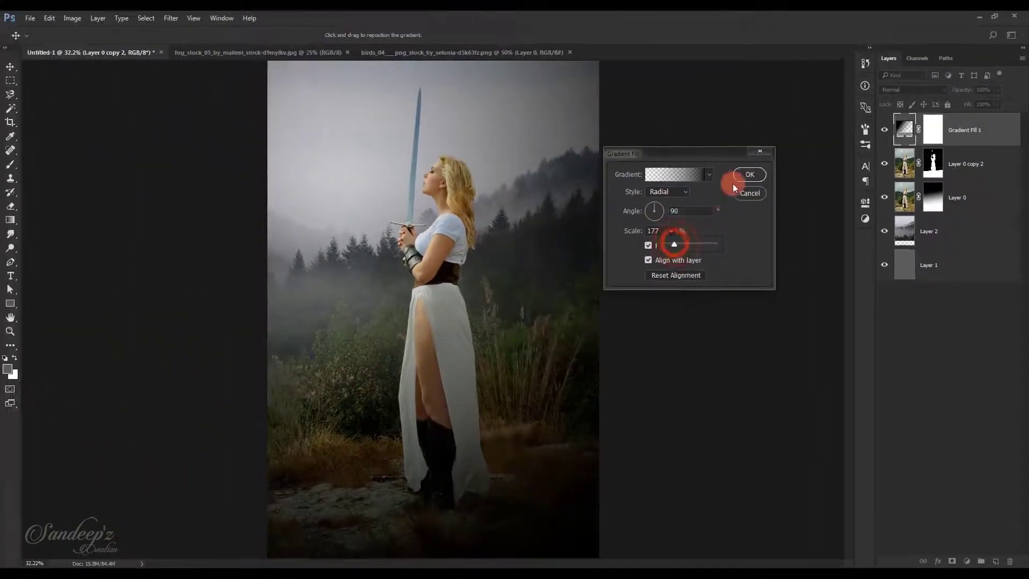
click(885, 129)
click(884, 130)
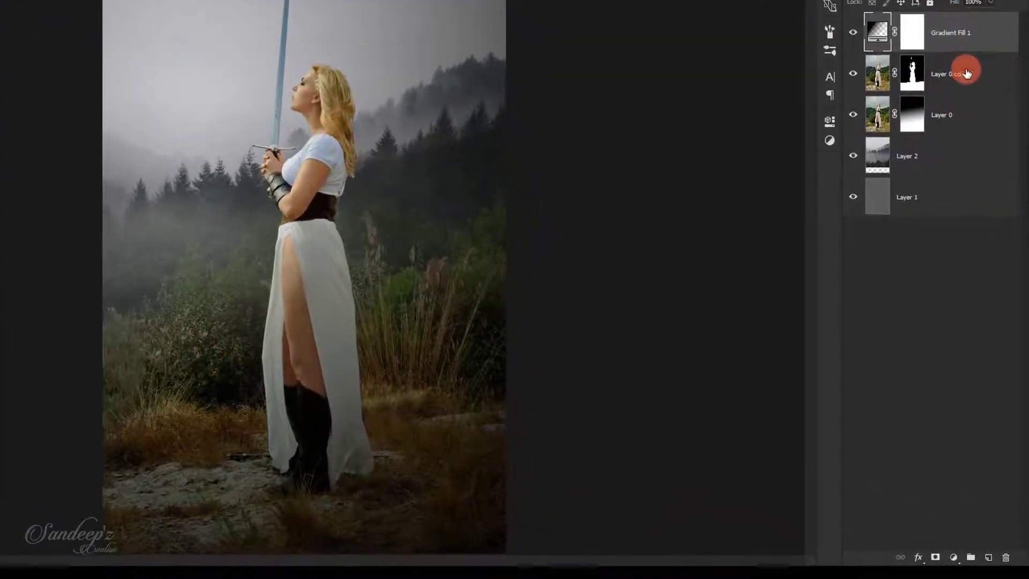
Open Layer 0 copy 2's blending options and enable Inner Shadow at a 137° angle
click(977, 166)
right_click(966, 76)
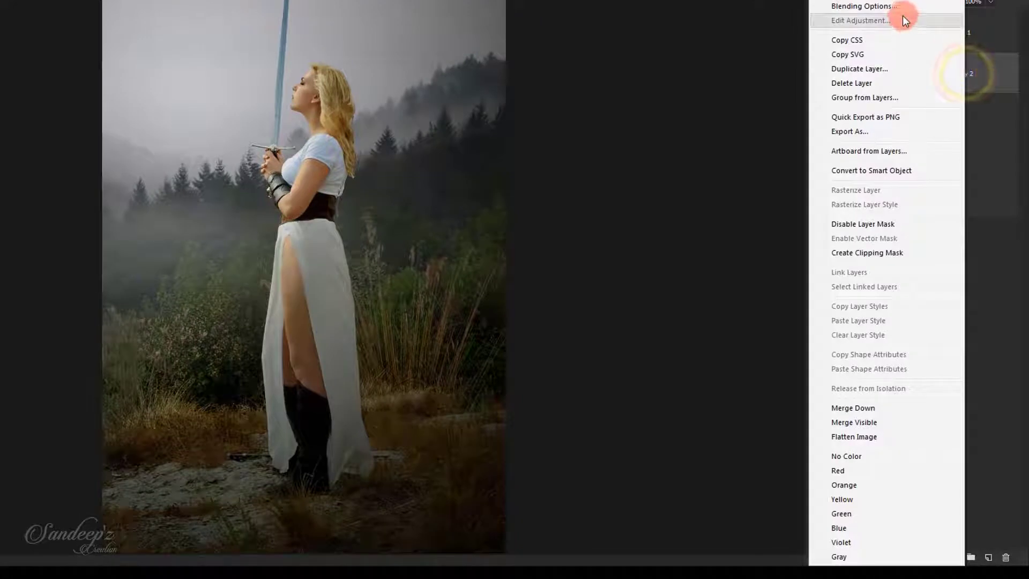
click(902, 12)
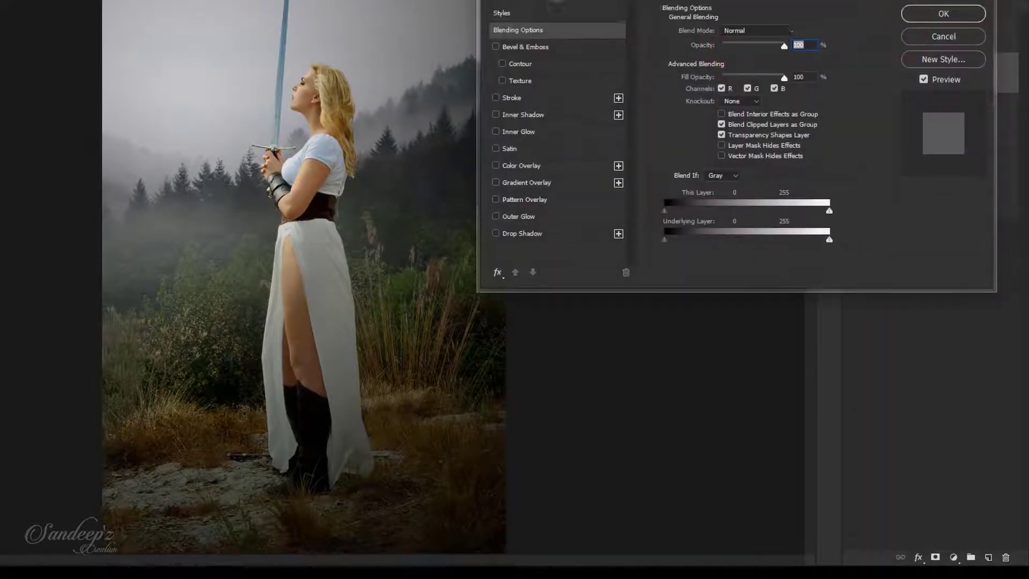
click(544, 120)
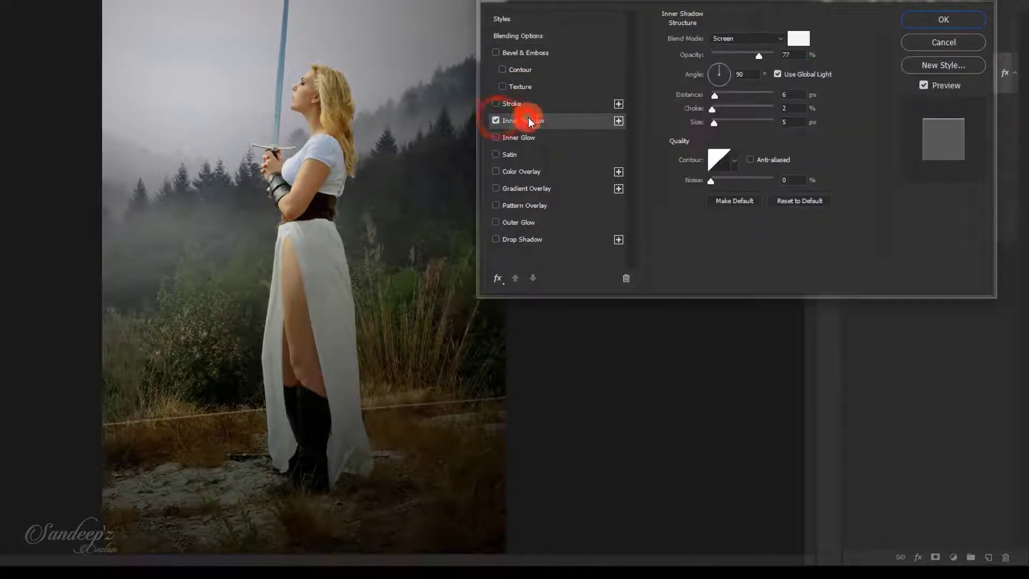
click(720, 77)
click(712, 73)
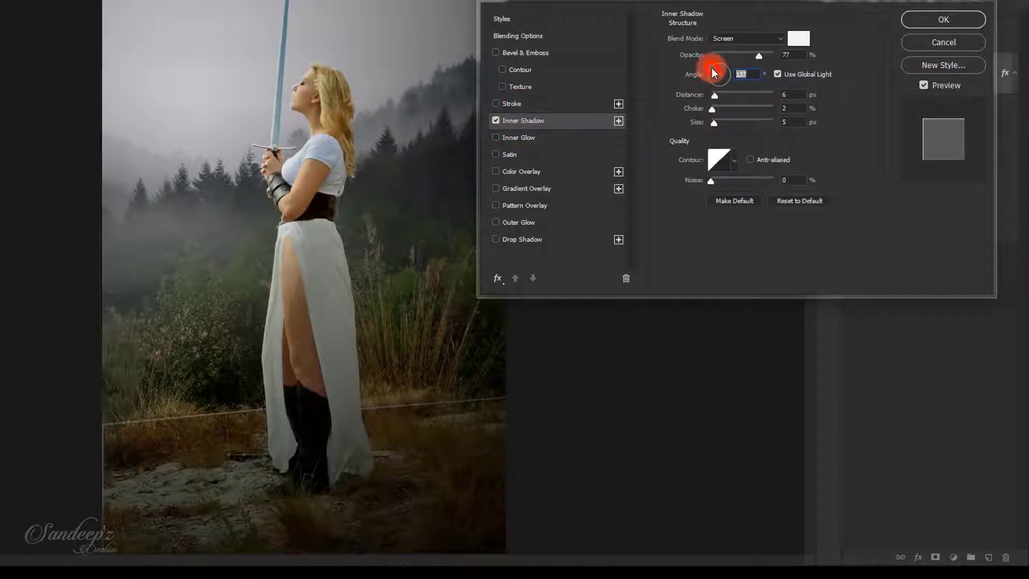
Set the inner shadow distance to 6 and size to 5, then apply the style
click(791, 95)
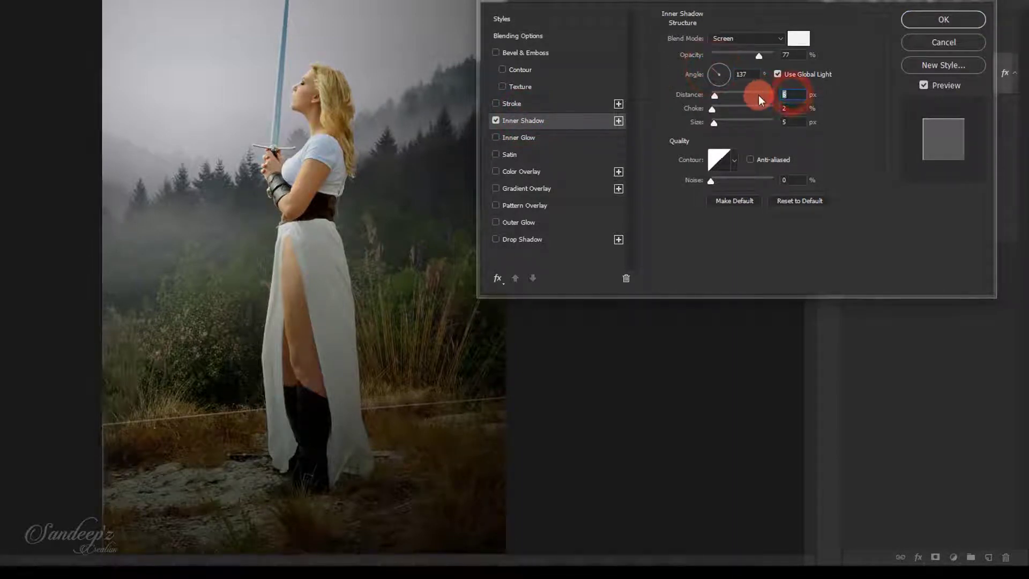
key(Down)
key(Down)
key(Down)
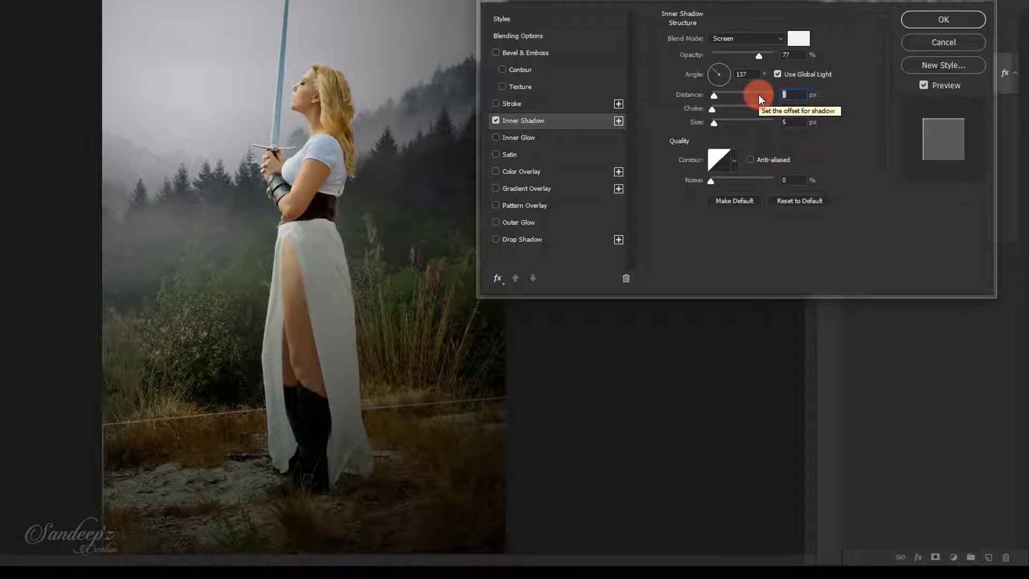
key(Up)
key(Up)
key(Up)
click(789, 120)
key(Down)
key(Down)
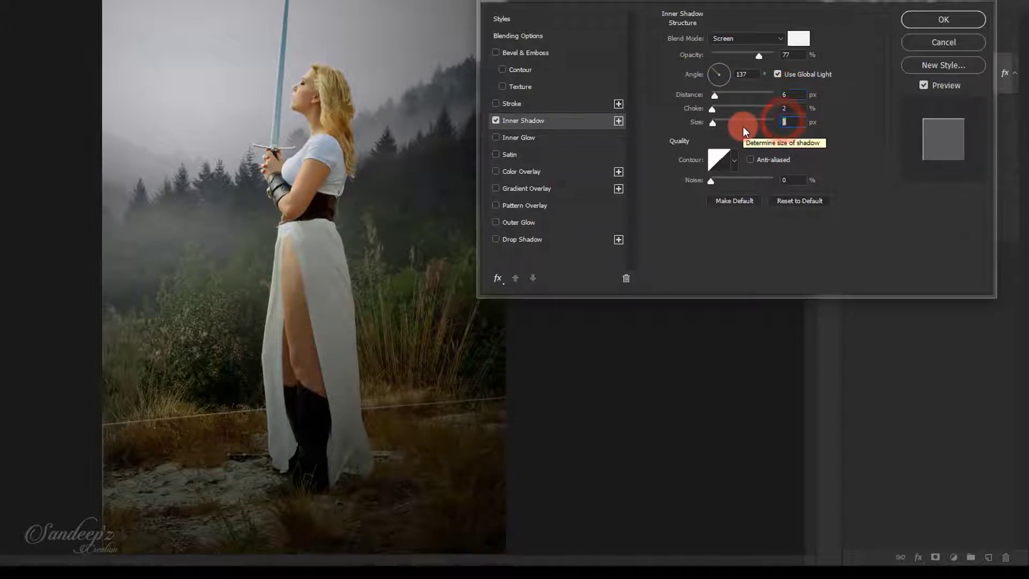
key(Up)
key(Up)
click(787, 95)
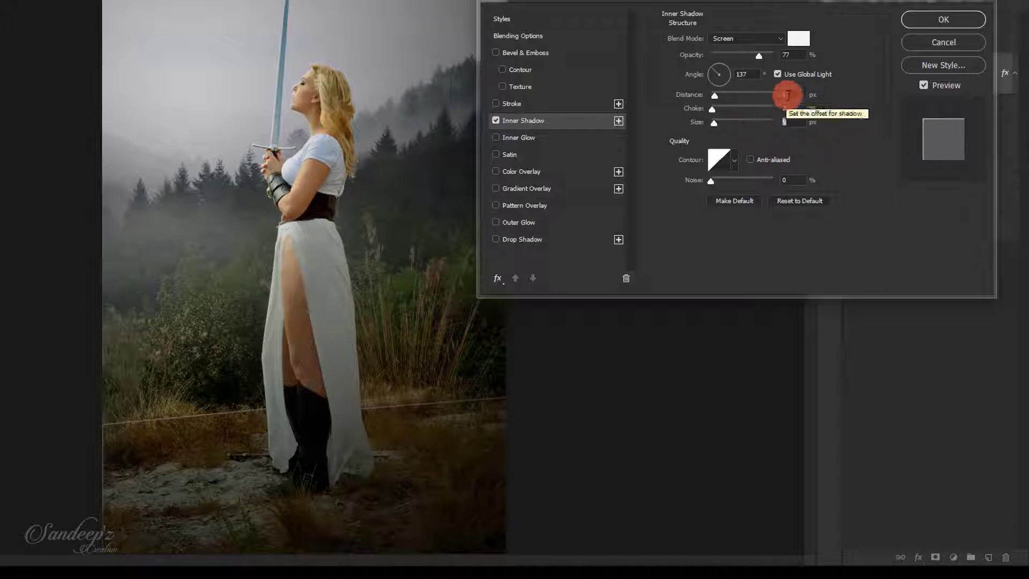
key(Down)
key(Down)
key(Down)
key(Down)
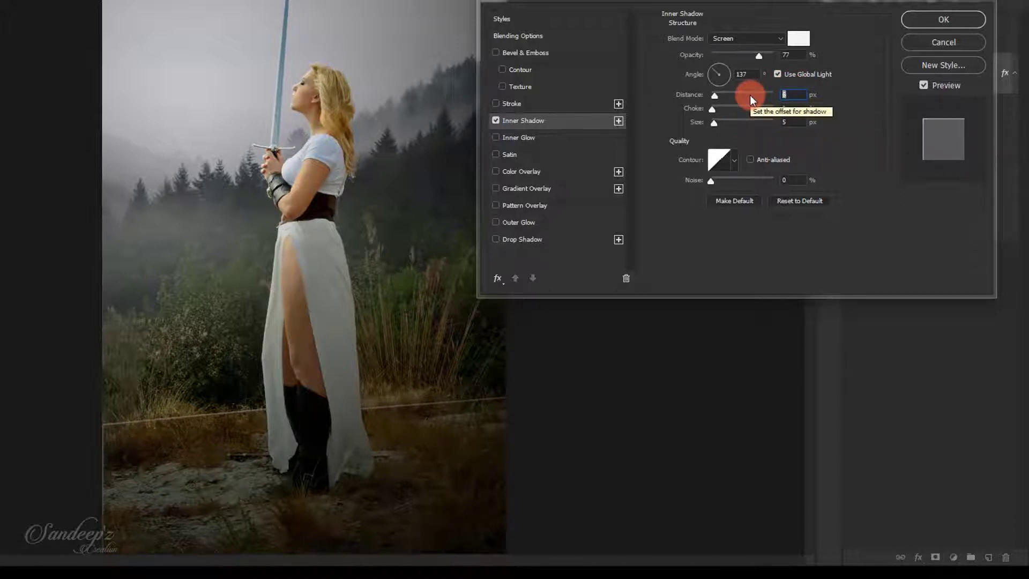
key(Up)
key(Up)
key(Up)
key(Up)
click(789, 121)
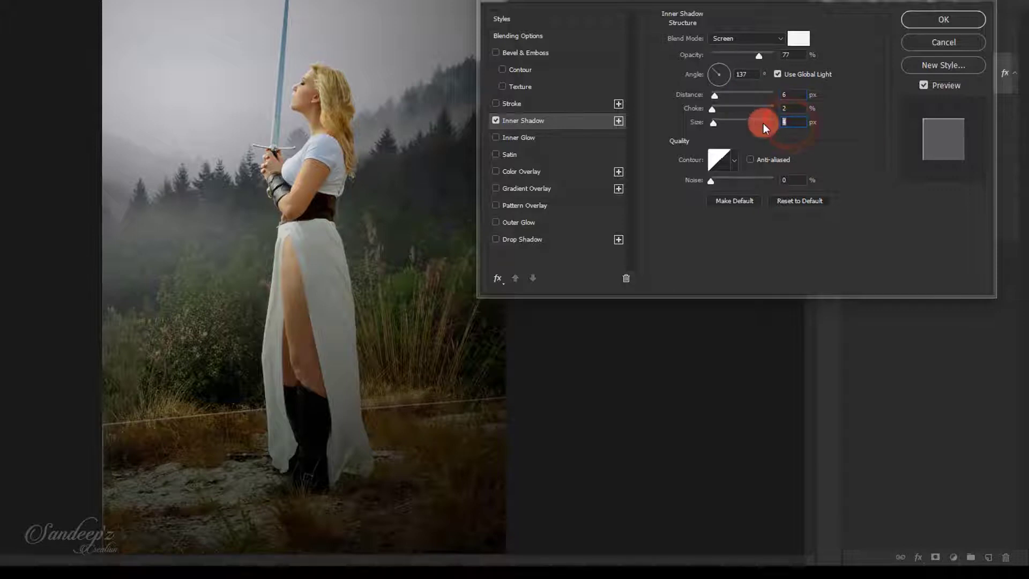
click(931, 16)
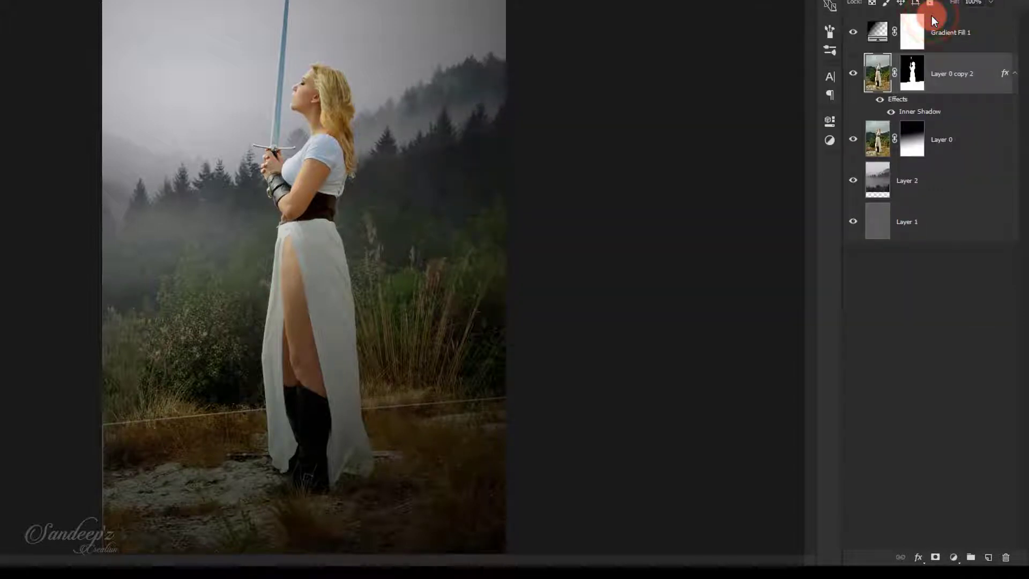
Split the Inner Shadow effect onto its own layer and select it
right_click(914, 109)
click(922, 371)
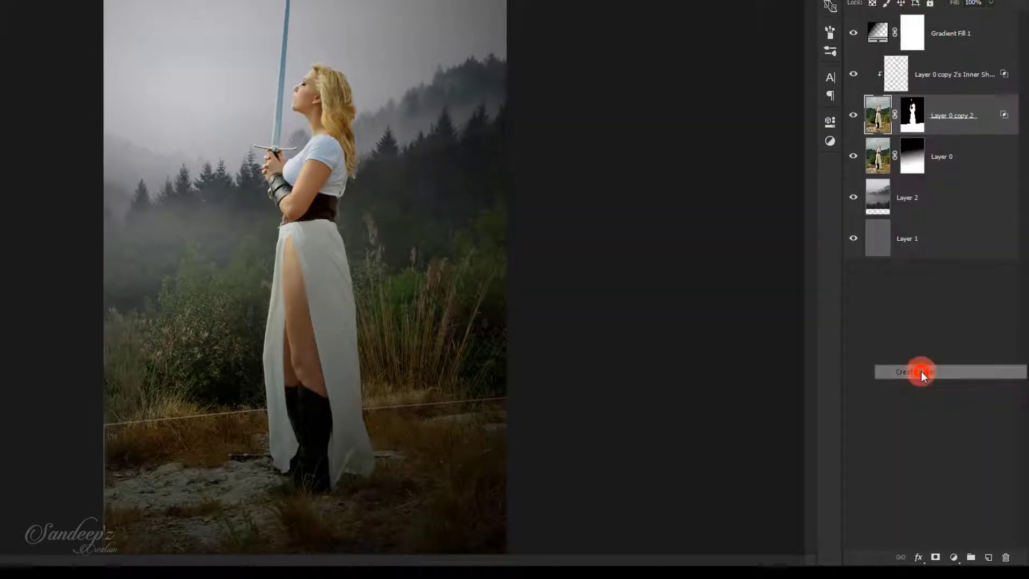
click(895, 76)
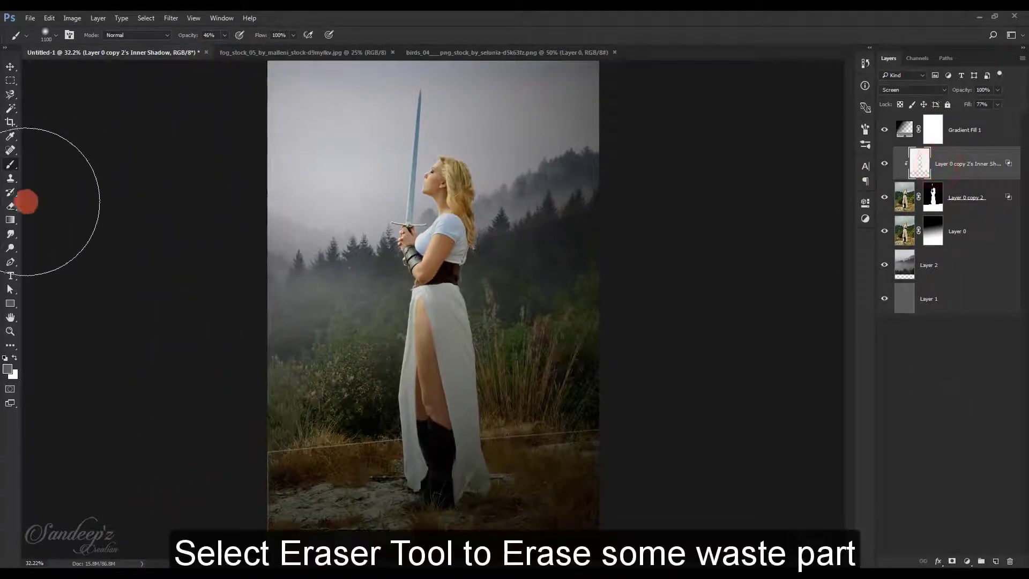
Erase the stray shadow line running across the lower ground
click(21, 206)
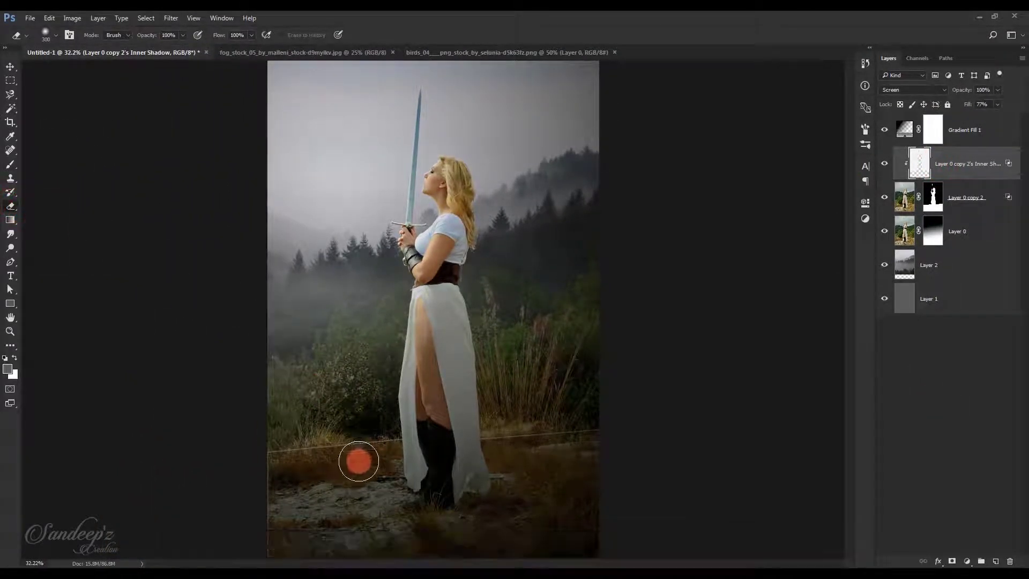
mouse_move(369, 453)
mouse_down()
mouse_move(383, 443)
mouse_move(267, 454)
mouse_move(268, 523)
mouse_move(389, 546)
mouse_move(597, 546)
mouse_move(597, 434)
mouse_move(514, 439)
mouse_move(488, 426)
mouse_move(466, 331)
mouse_move(490, 237)
mouse_move(482, 166)
mouse_move(486, 250)
mouse_up()
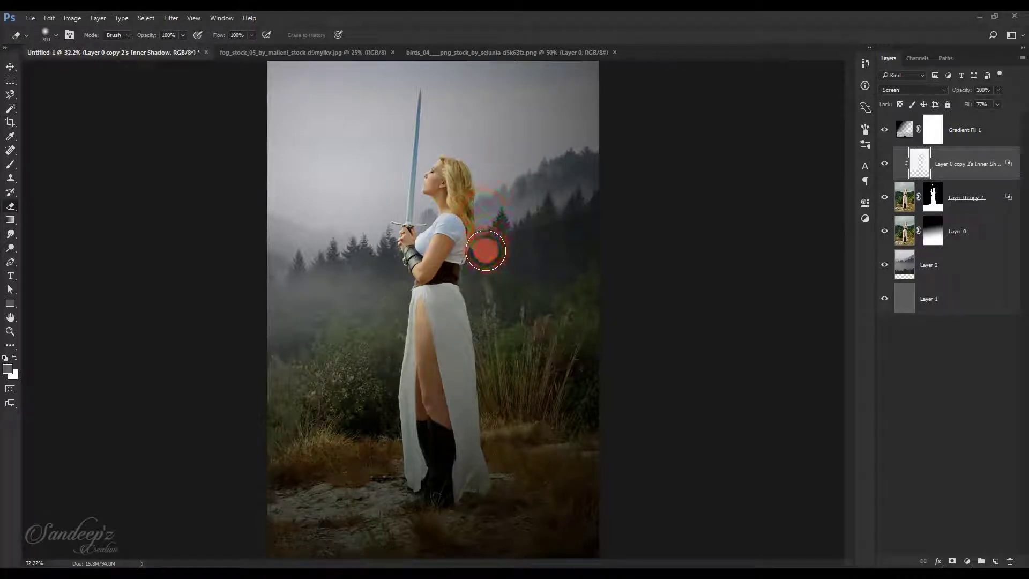
click(975, 138)
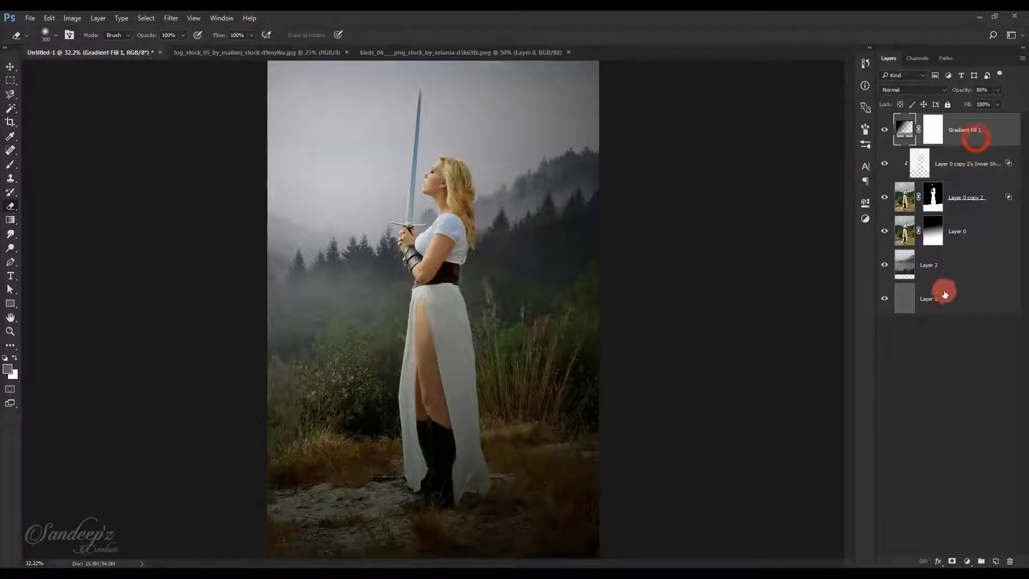
click(967, 561)
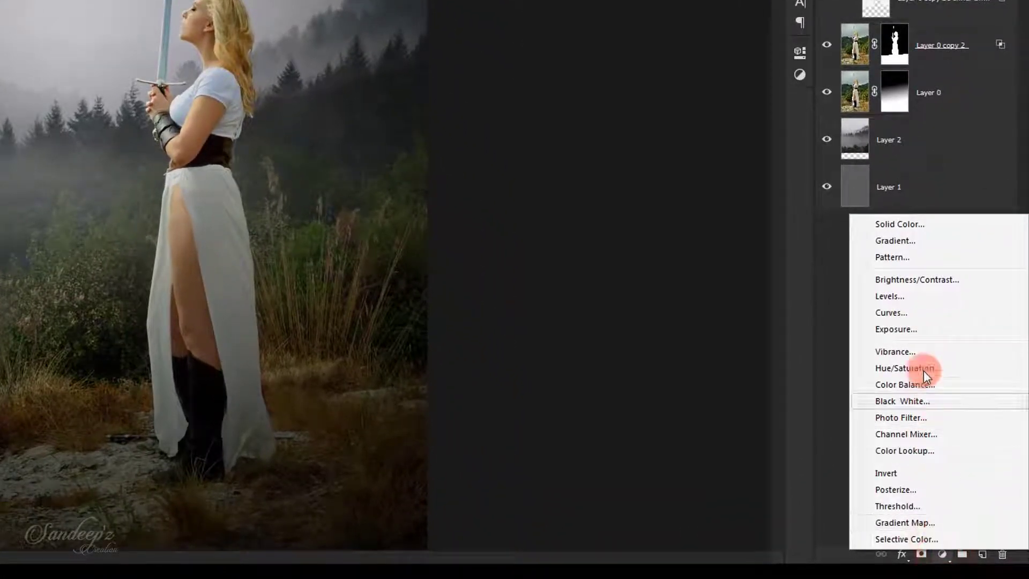
Add a Hue/Saturation layer that desaturates the Yellows to -31
click(908, 368)
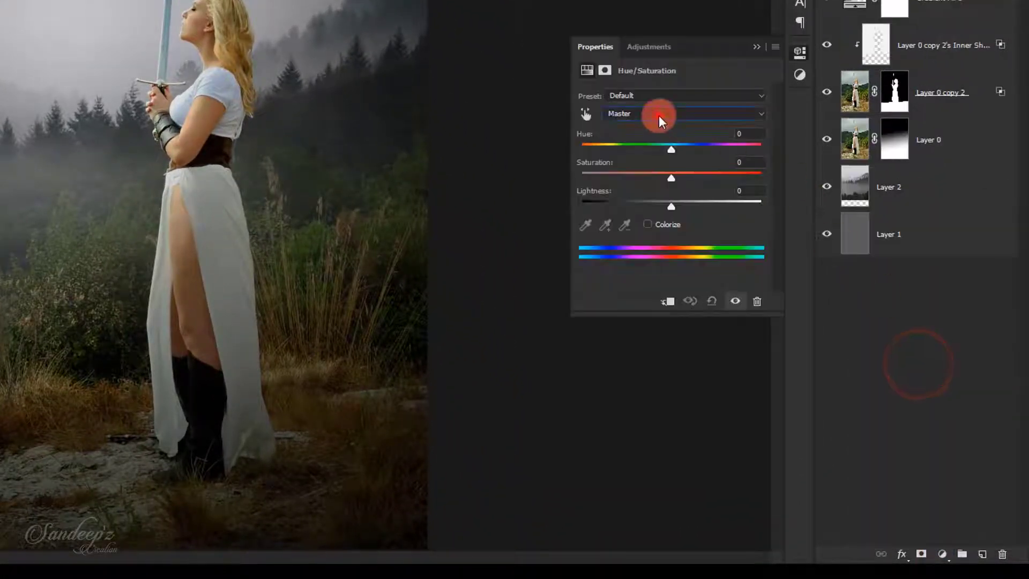
click(658, 114)
click(660, 142)
drag(670, 175, 634, 172)
click(757, 49)
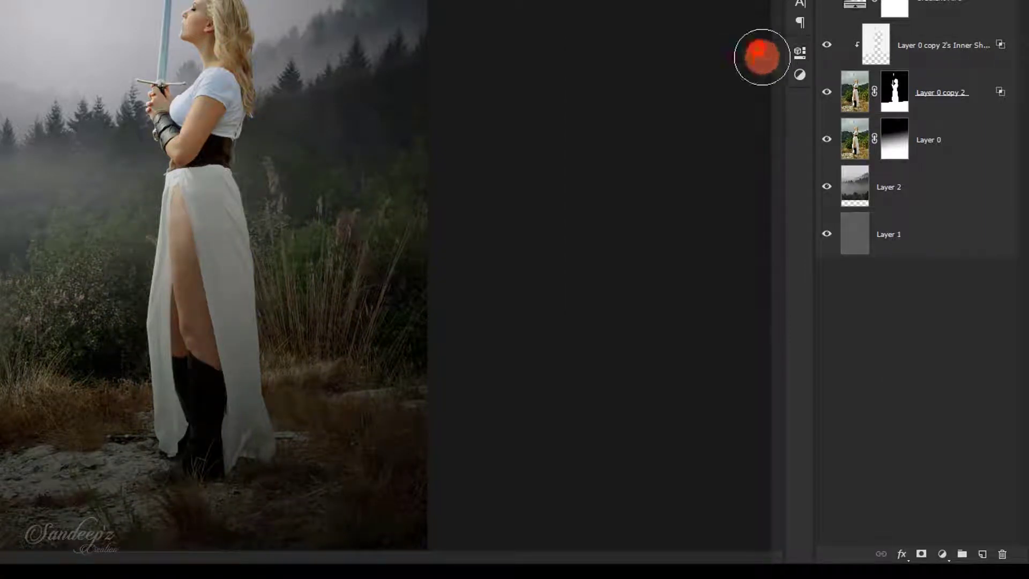
Add a Selective Color layer with Neutrals at Cyan +10, Yellow +3, Black 0
click(941, 554)
click(944, 552)
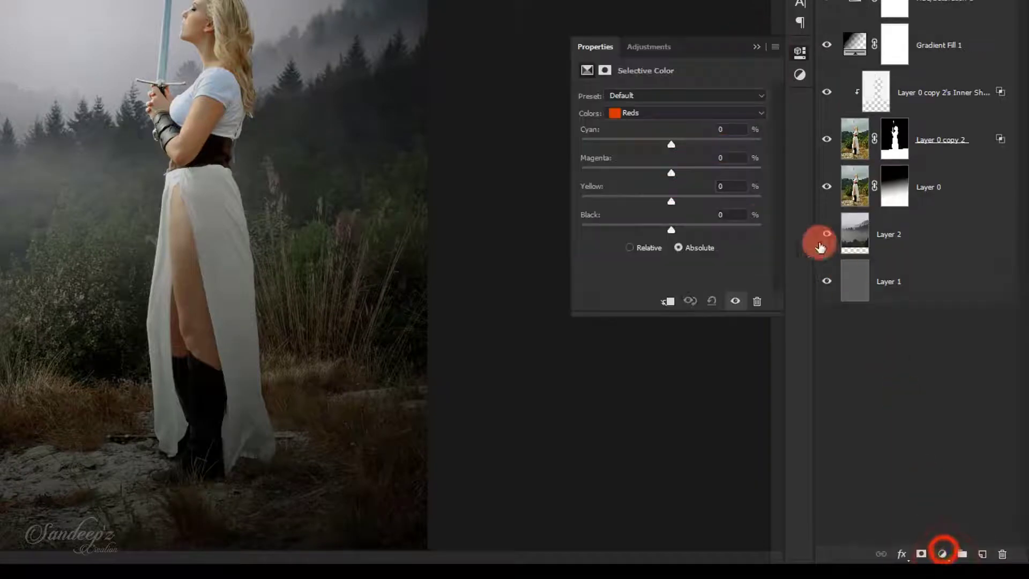
click(683, 114)
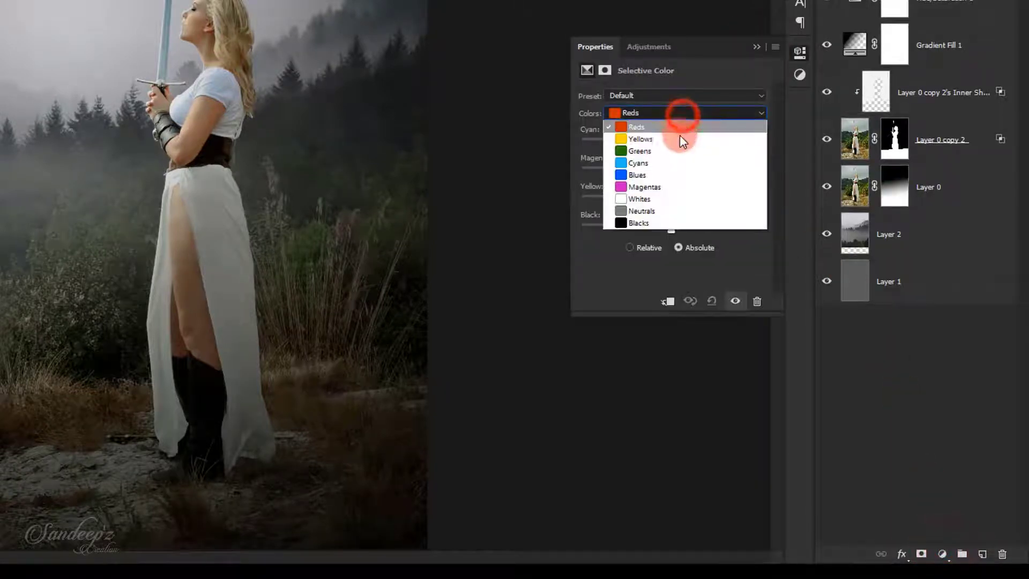
click(668, 210)
mouse_move(672, 146)
mouse_down()
mouse_move(664, 143)
mouse_move(678, 143)
mouse_up()
drag(670, 199, 671, 172)
click(730, 157)
mouse_move(670, 229)
mouse_down()
mouse_move(679, 226)
mouse_move(671, 227)
mouse_up()
click(733, 214)
click(730, 214)
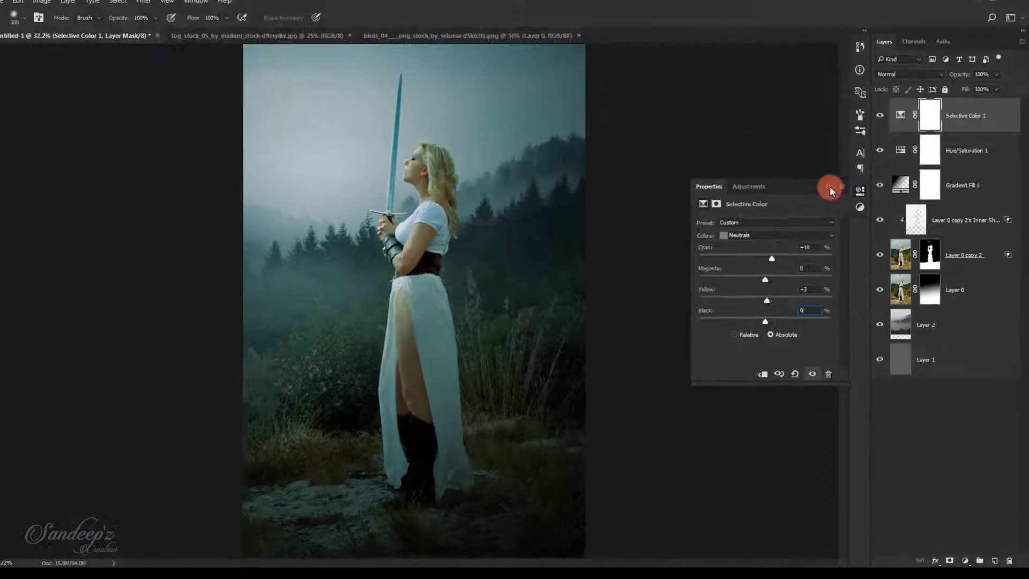
Toggle the Selective Color layer off and on to compare the grade
click(758, 48)
click(885, 129)
click(885, 130)
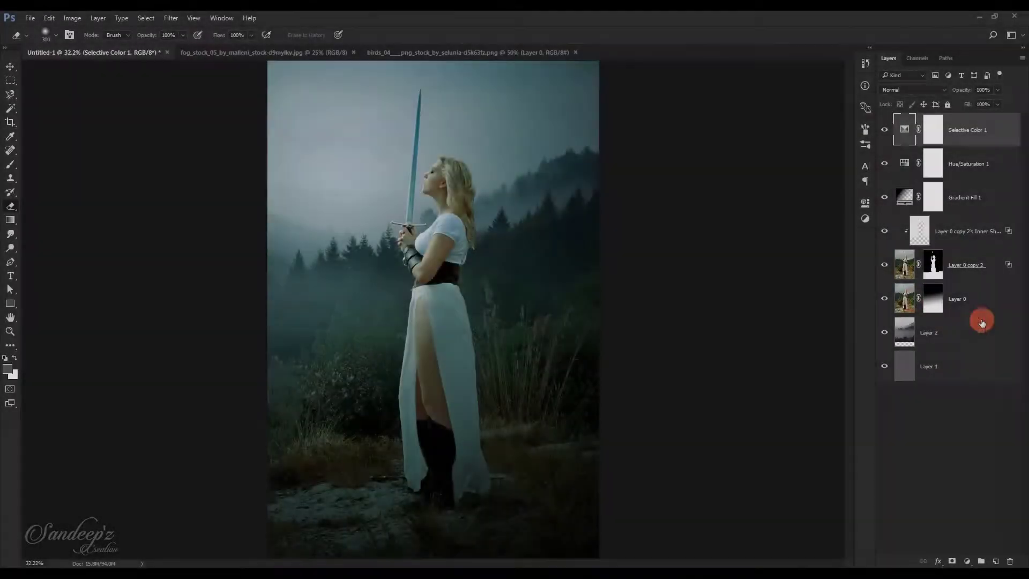
Soften the fog forest Layer 2 with a 10-pixel Gaussian Blur
click(975, 333)
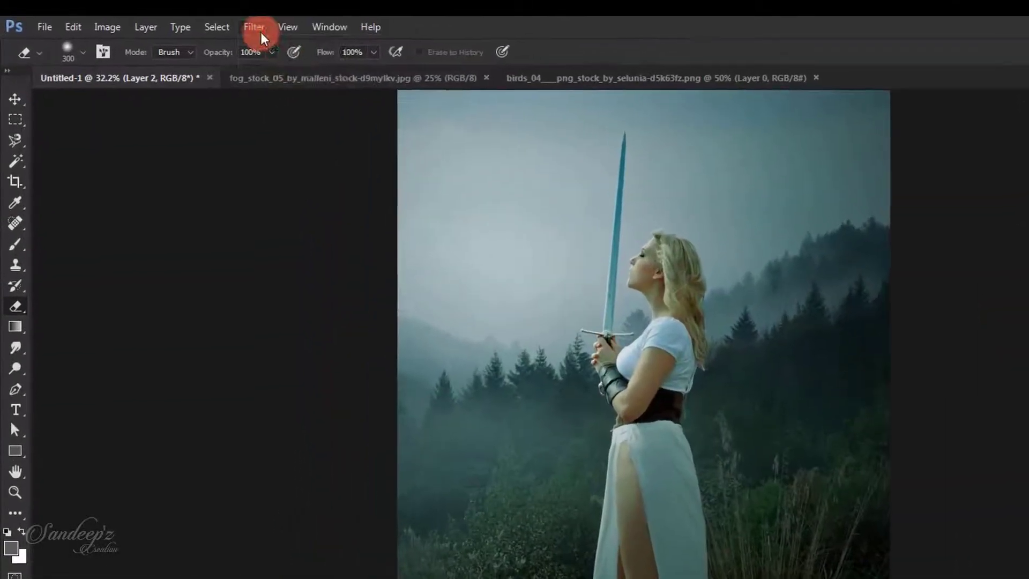
click(202, 21)
mouse_move(256, 150)
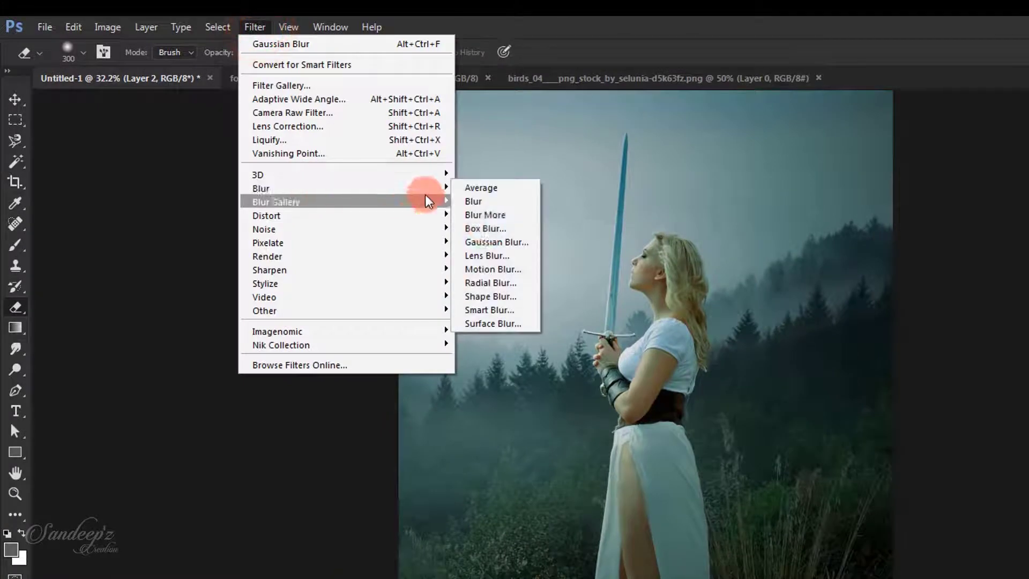
click(482, 242)
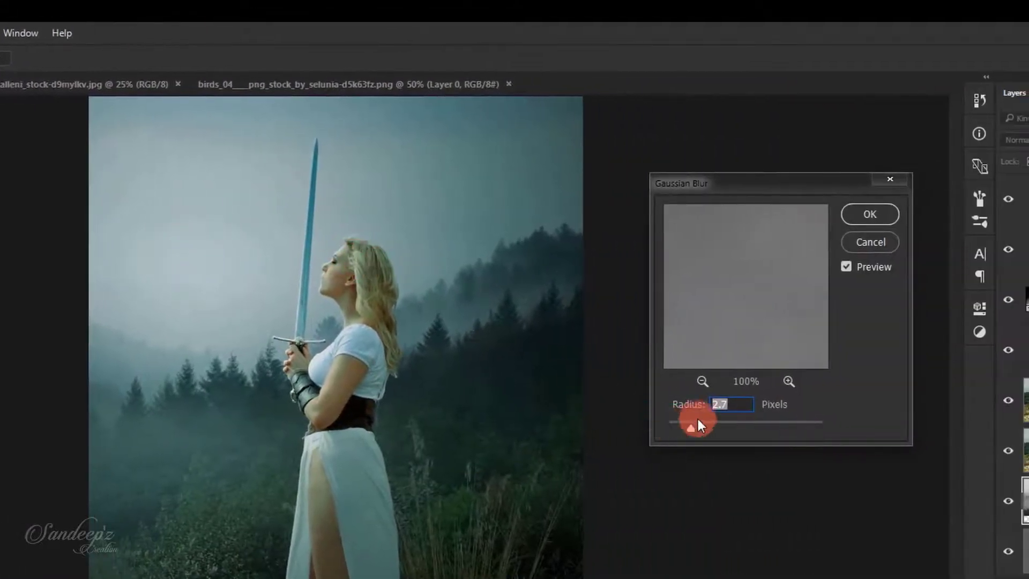
text(10)
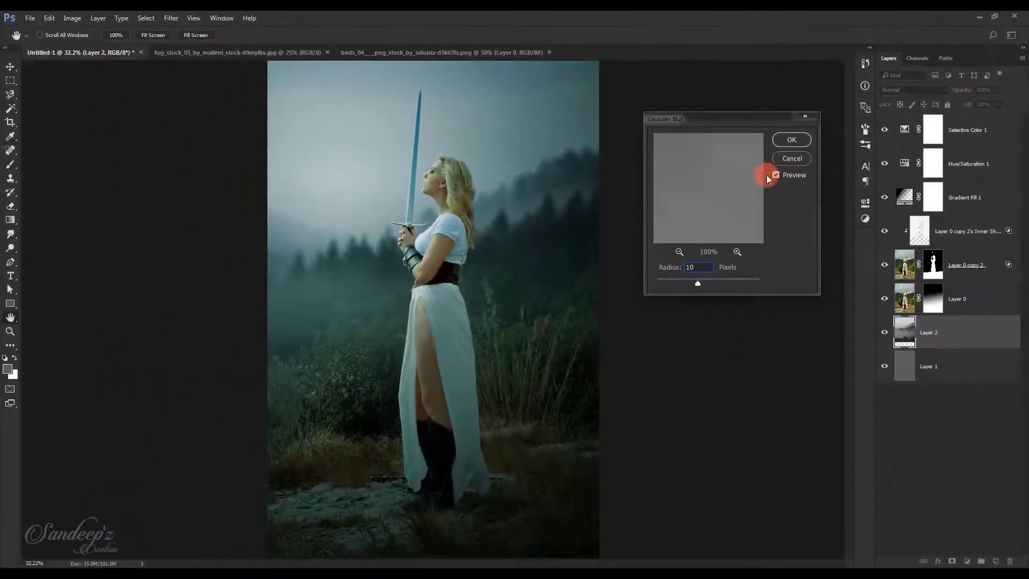
click(791, 140)
Target Layer 0's mask and pick the Brush tool for painting
click(932, 298)
click(10, 206)
click(10, 165)
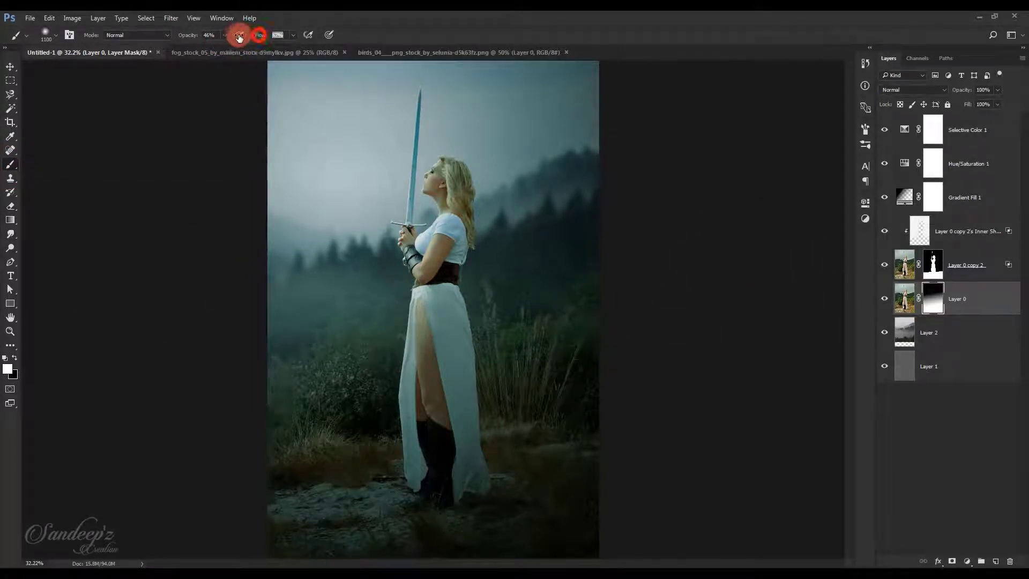
At 32% brush flow, paint black on Layer 0's mask to blend the left foliage into fog
drag(238, 37, 183, 38)
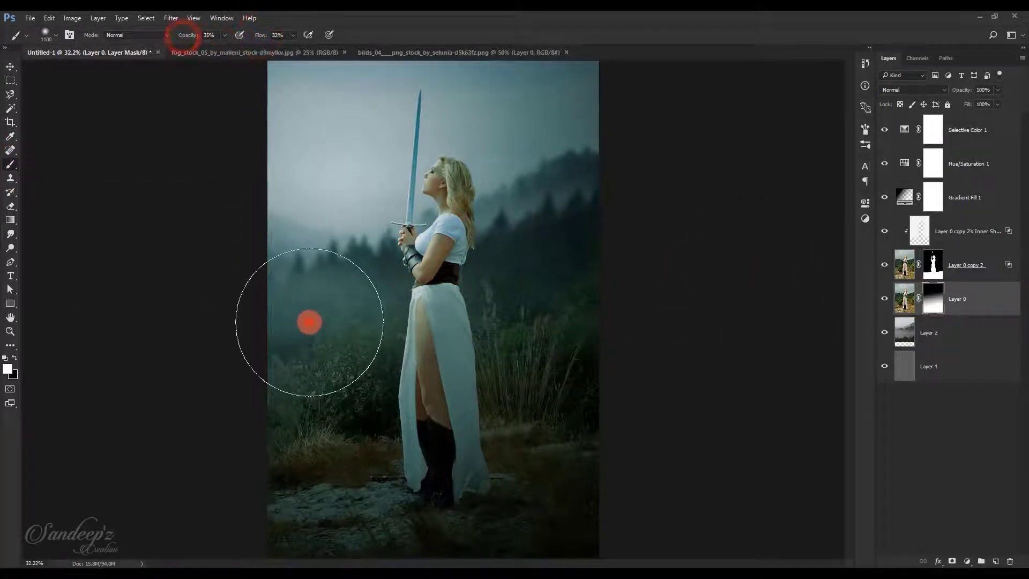
click(308, 321)
click(394, 300)
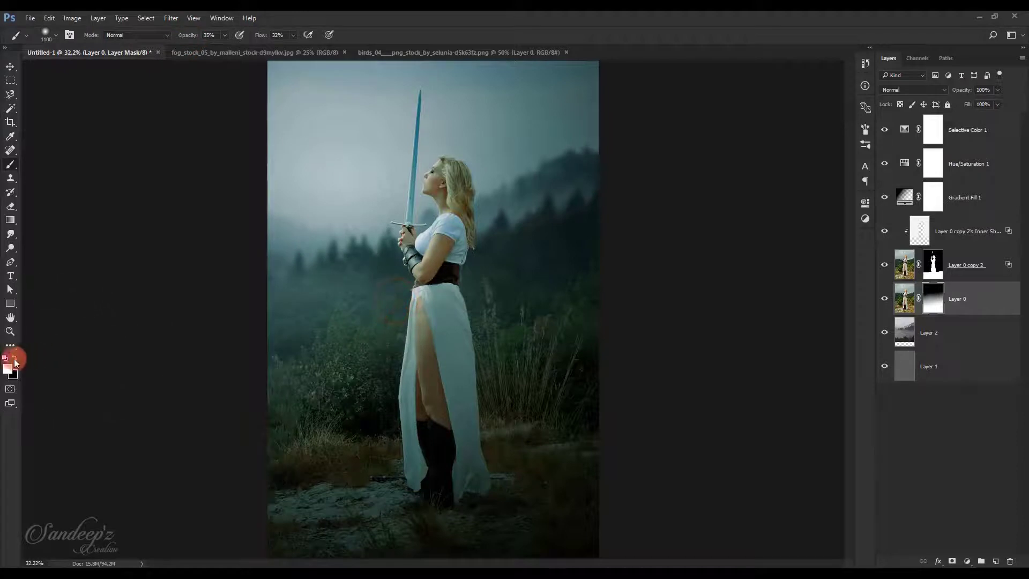
click(14, 358)
click(305, 300)
click(344, 287)
click(401, 274)
mouse_move(597, 228)
mouse_down()
mouse_move(280, 305)
mouse_move(553, 223)
mouse_move(285, 312)
mouse_move(354, 322)
mouse_move(601, 255)
mouse_move(311, 344)
mouse_move(608, 275)
mouse_move(288, 387)
mouse_move(1024, 305)
mouse_up()
Create a new blank layer and load the foggy 2500 brush with a mid-grey colour
click(995, 561)
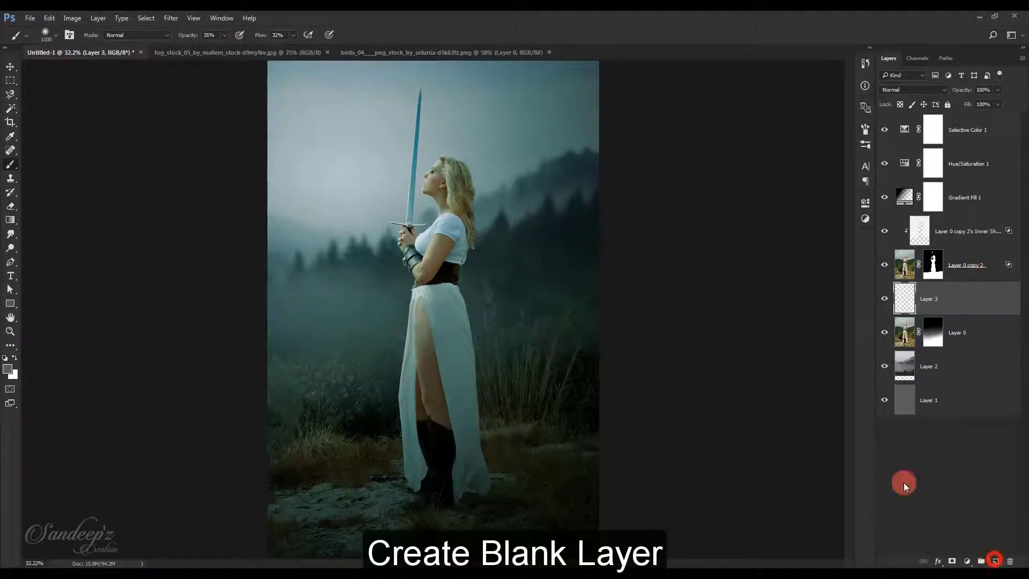
click(22, 370)
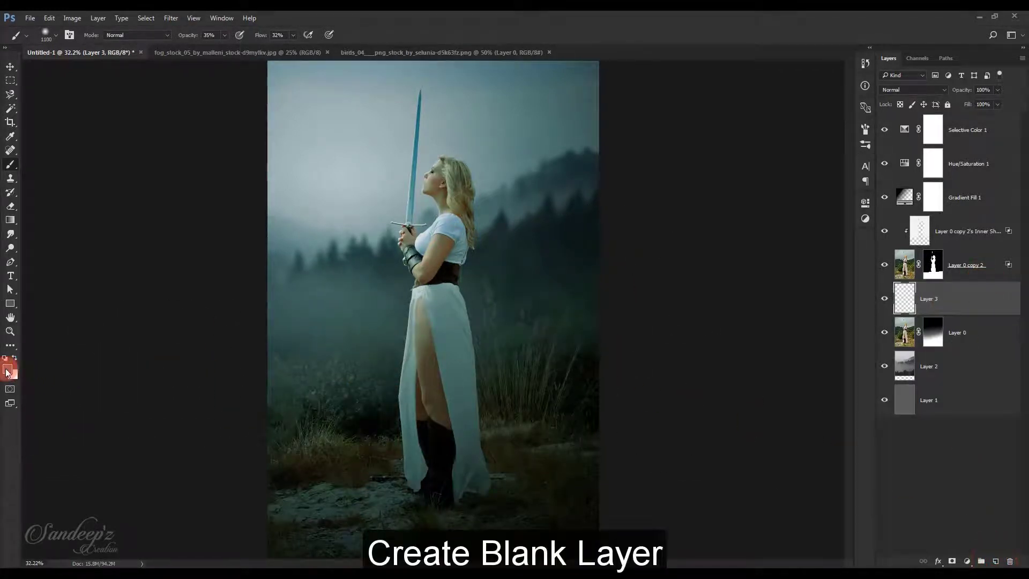
click(638, 129)
click(881, 63)
click(9, 166)
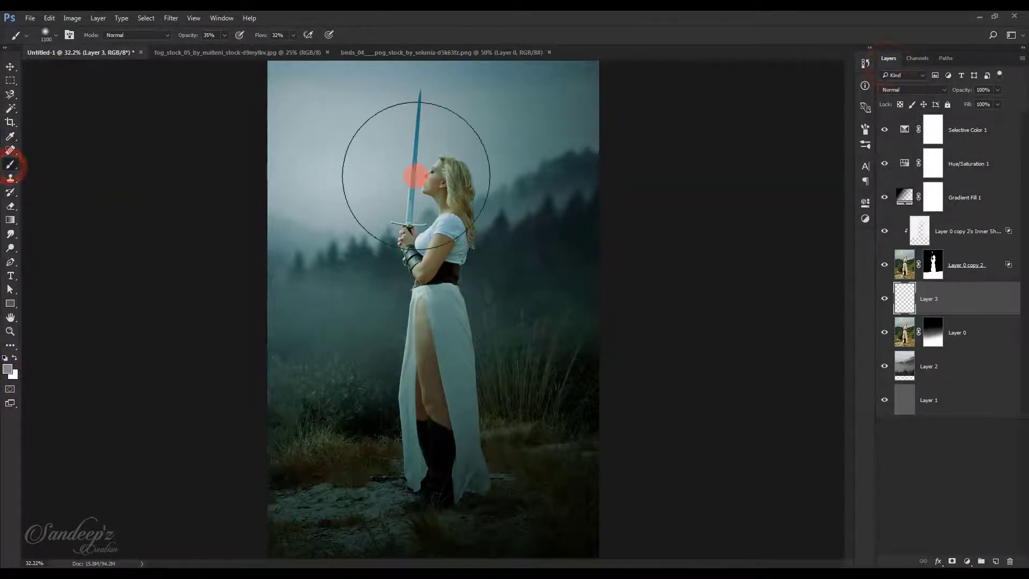
click(425, 139)
right_click(458, 140)
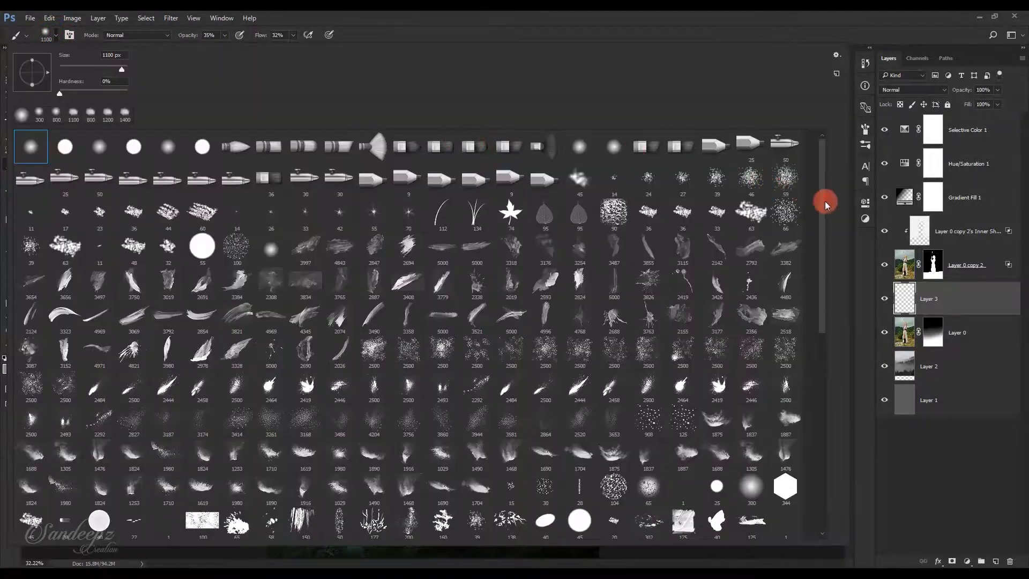
drag(824, 204, 820, 386)
click(750, 399)
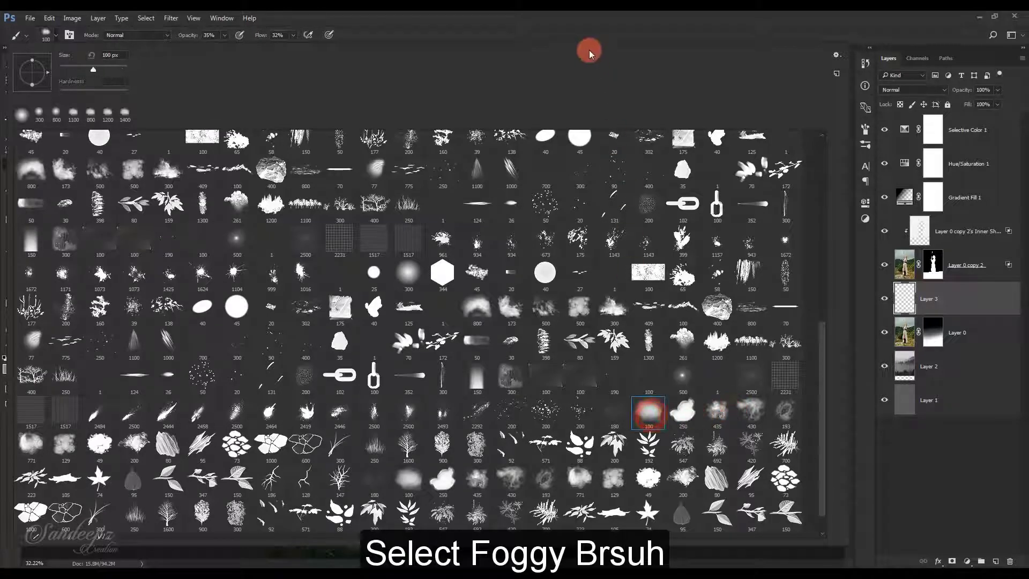
click(586, 34)
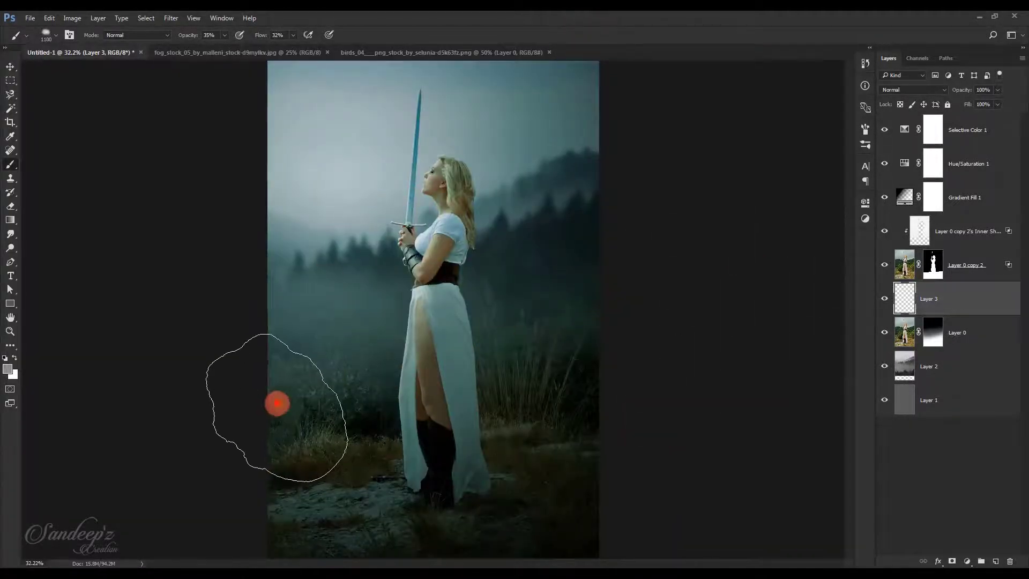
Raise brush opacity and flow to 100% and paint grey fog across the lower ground
drag(320, 402, 363, 400)
click(189, 35)
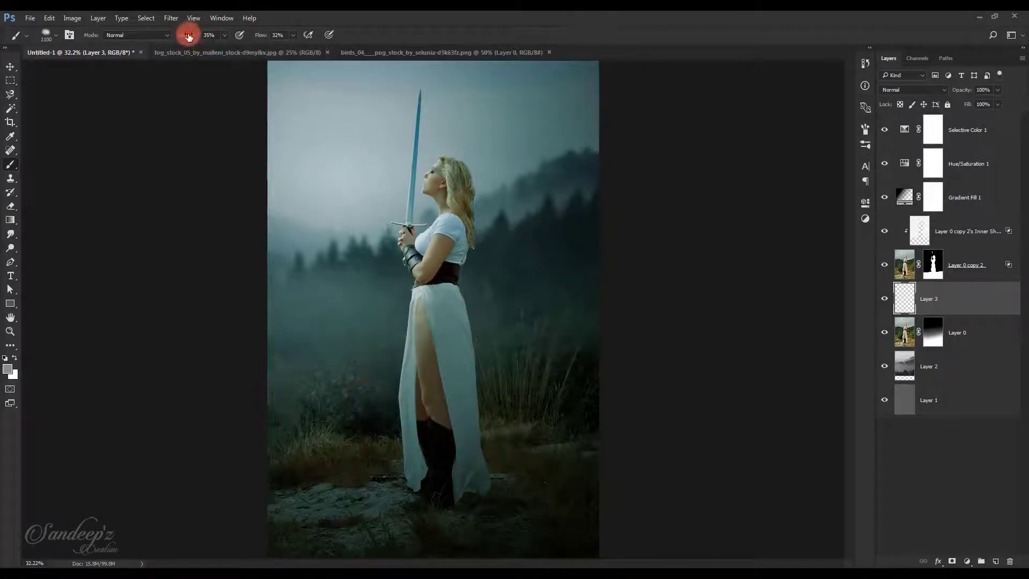
drag(206, 37, 316, 35)
click(308, 446)
click(367, 443)
click(443, 418)
click(482, 416)
click(554, 390)
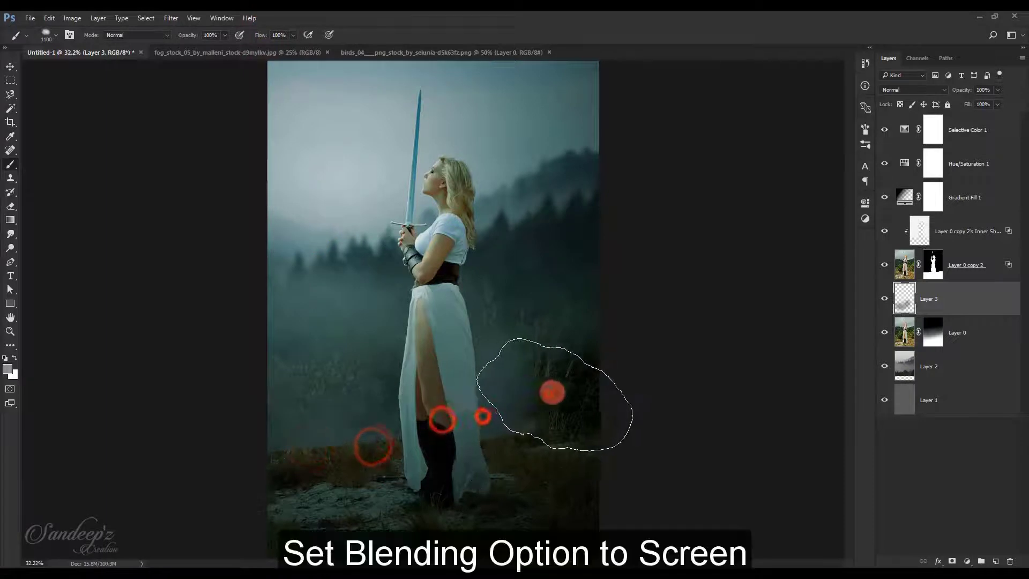
click(567, 385)
click(315, 370)
Set the fog layer to Screen, lower its opacity, and move it higher in the stack
click(919, 90)
click(890, 163)
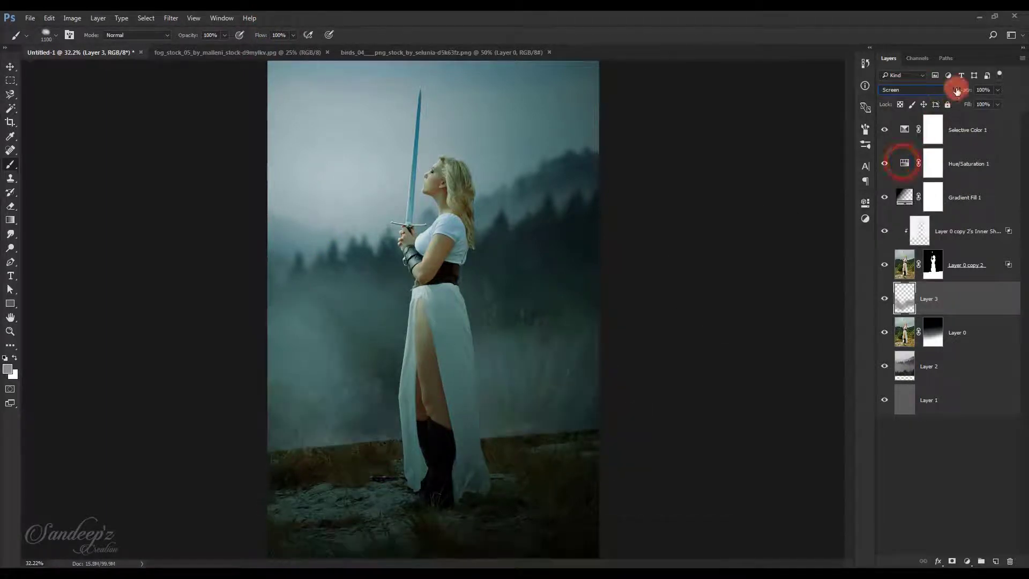
drag(952, 93, 946, 92)
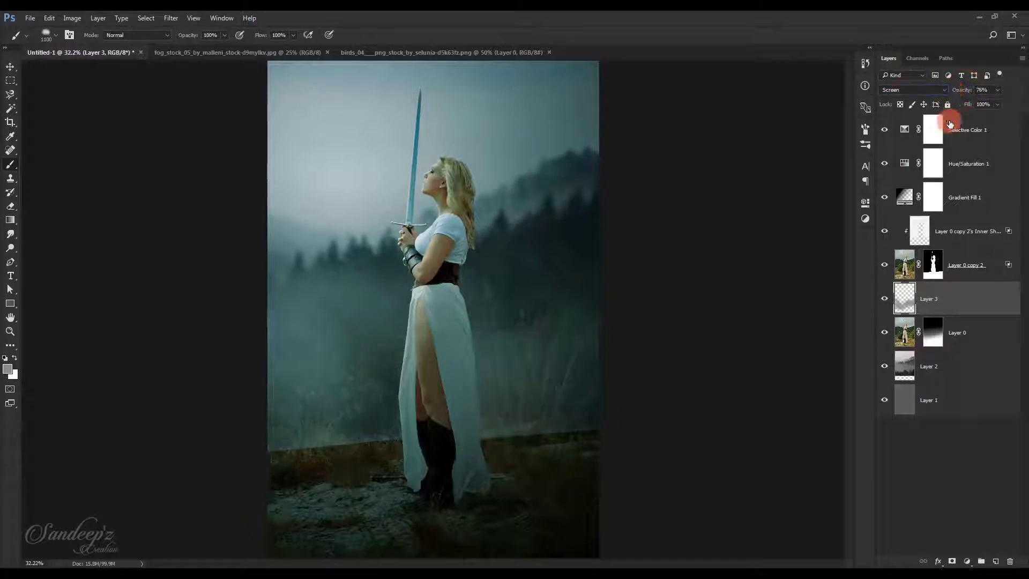
drag(995, 287, 987, 230)
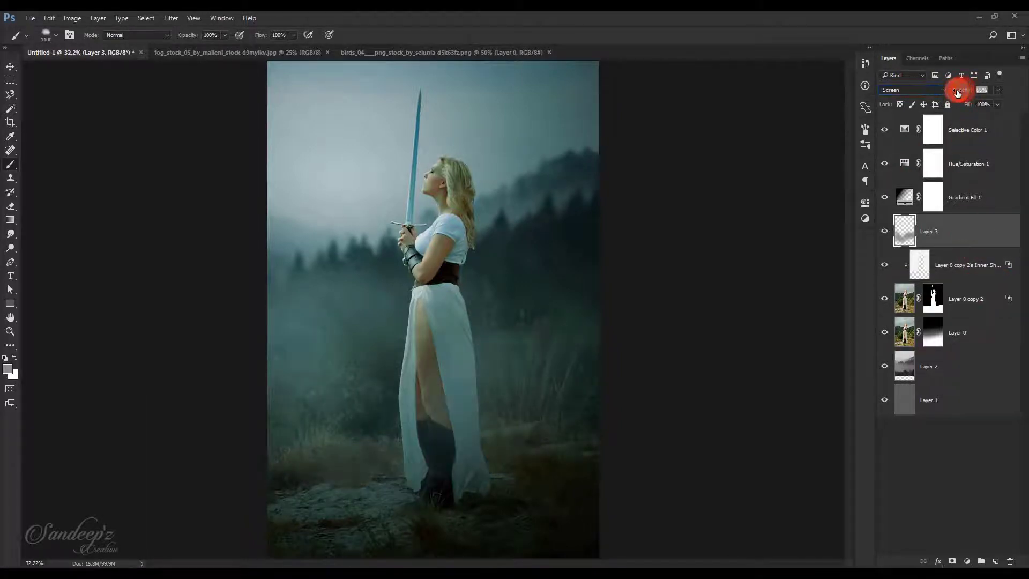
Add fog around the boots and legs, set Layer 3 to 33% opacity, and reset colours
click(460, 477)
click(359, 473)
click(509, 371)
drag(425, 379, 405, 379)
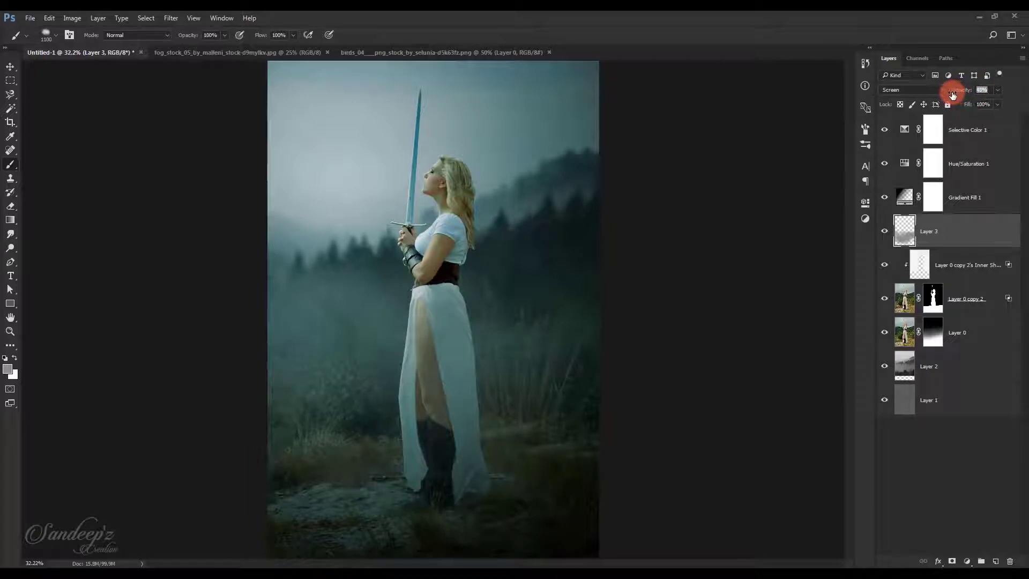
click(641, 169)
click(4, 359)
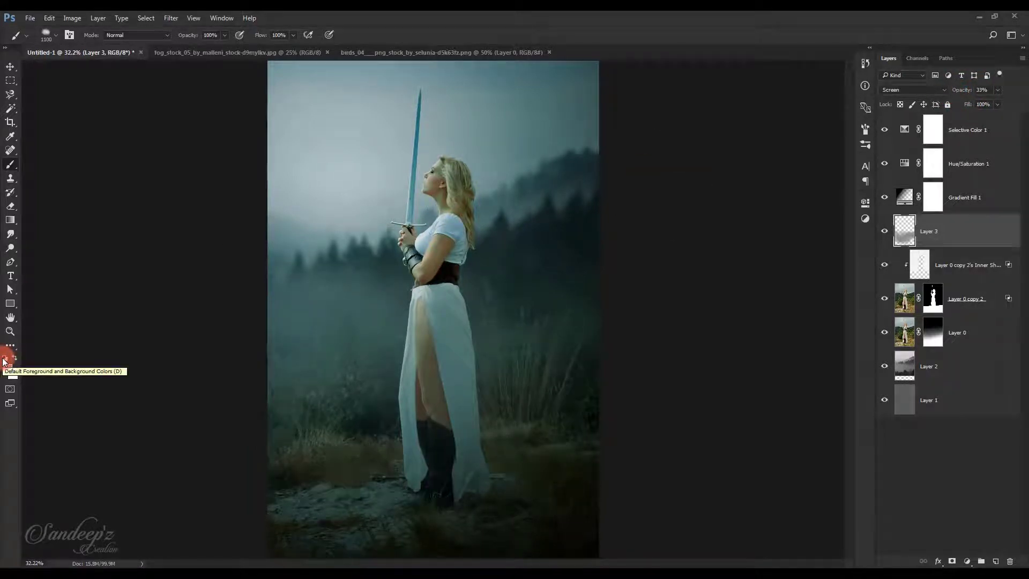
click(959, 140)
Stamp all visible layers into Layer 4 and, in Camera Raw, raise contrast, set whites -32, add clarity
key(ctrl+shift+alt+e)
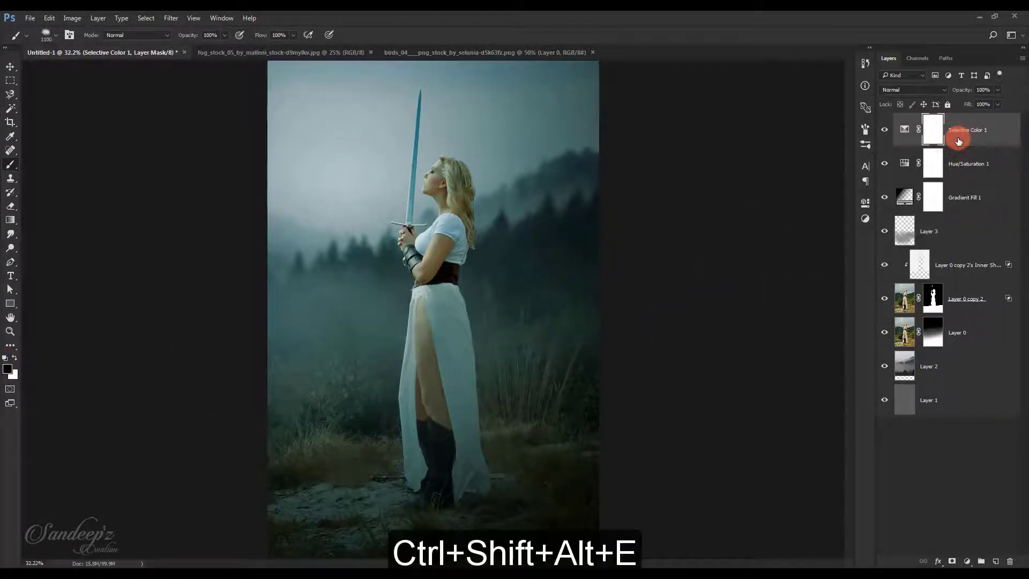
click(172, 18)
click(207, 76)
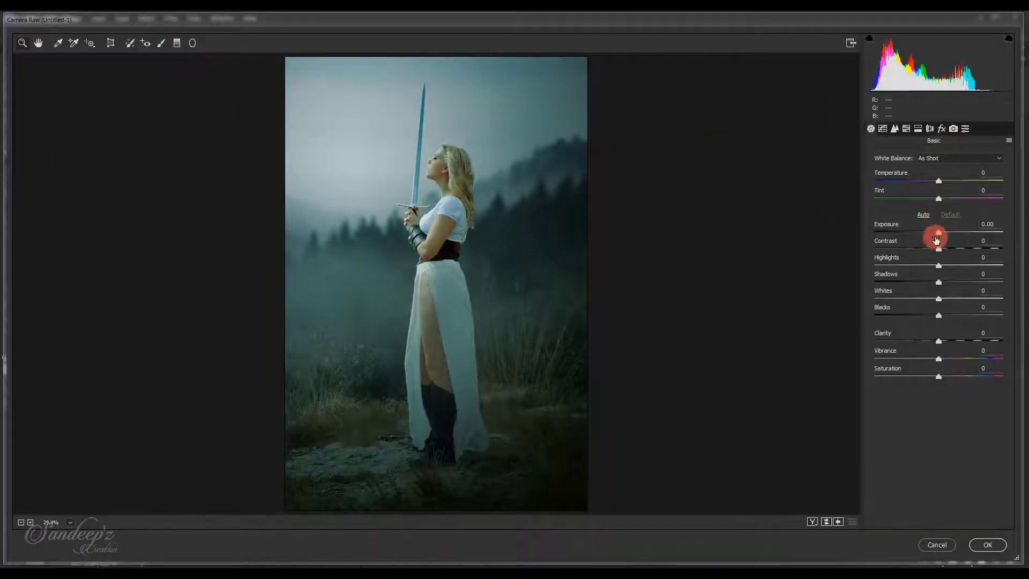
drag(954, 248, 917, 302)
click(938, 342)
drag(951, 343, 956, 344)
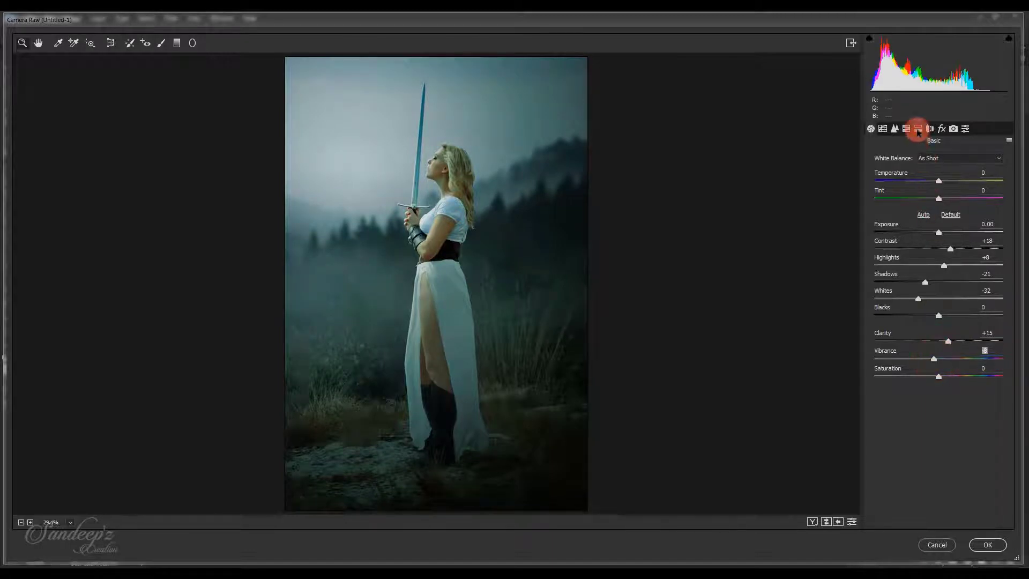
Split-tone highlights to hue 225 at saturation 8 and shadows to hue 224, plus a slight vignette
click(918, 128)
click(874, 171)
drag(874, 172, 955, 172)
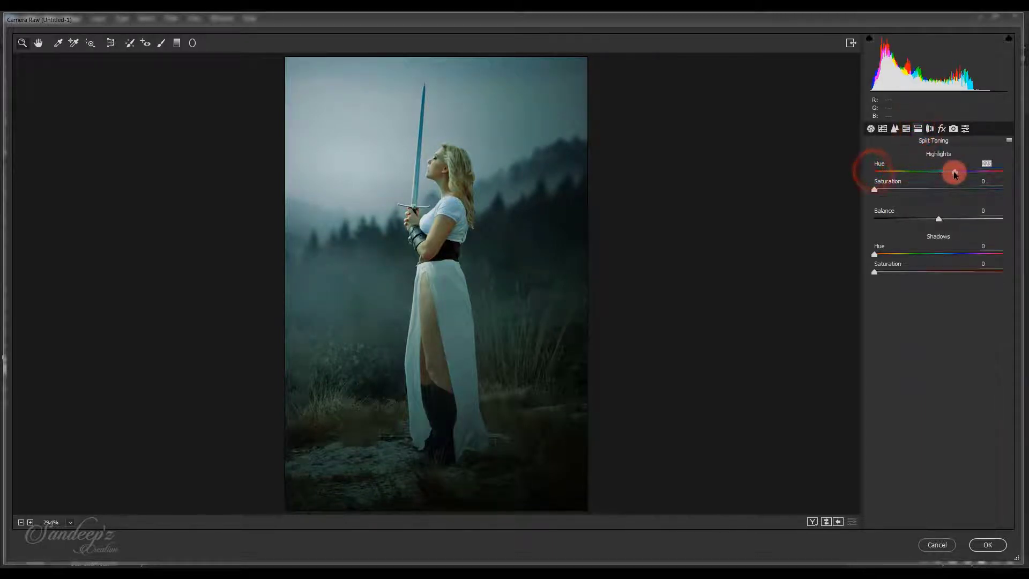
click(874, 191)
drag(885, 194, 884, 190)
drag(874, 254, 965, 255)
click(875, 272)
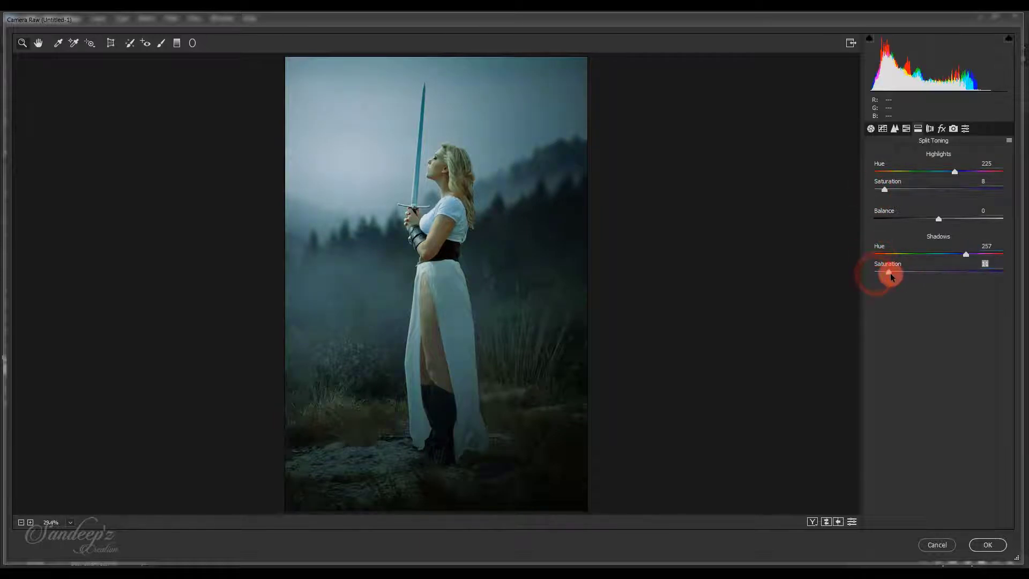
drag(983, 256, 963, 254)
click(937, 131)
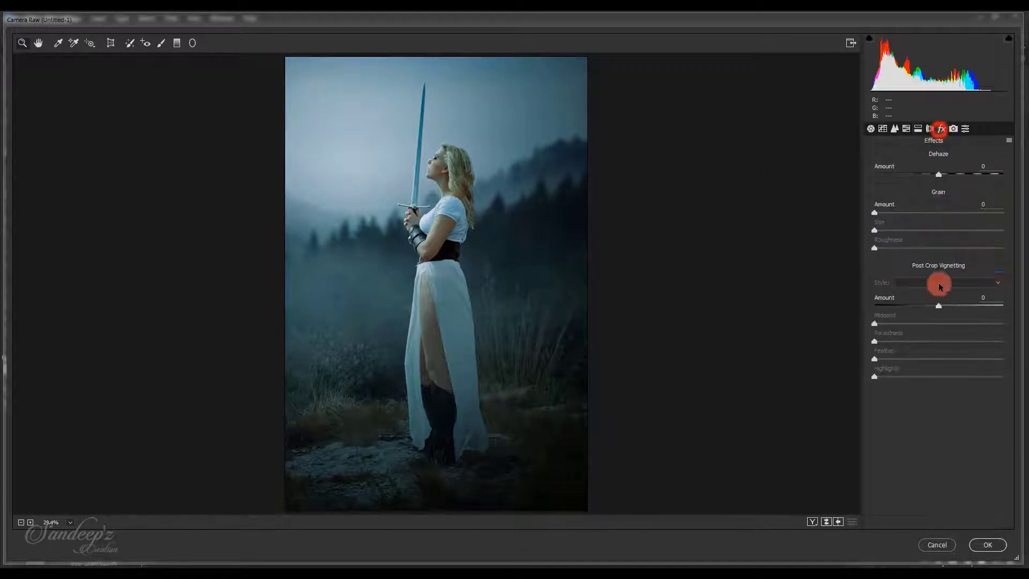
drag(937, 301, 923, 293)
Draw a rotated radial filter ellipse in the upper left beside the woman
click(192, 43)
drag(322, 107, 409, 280)
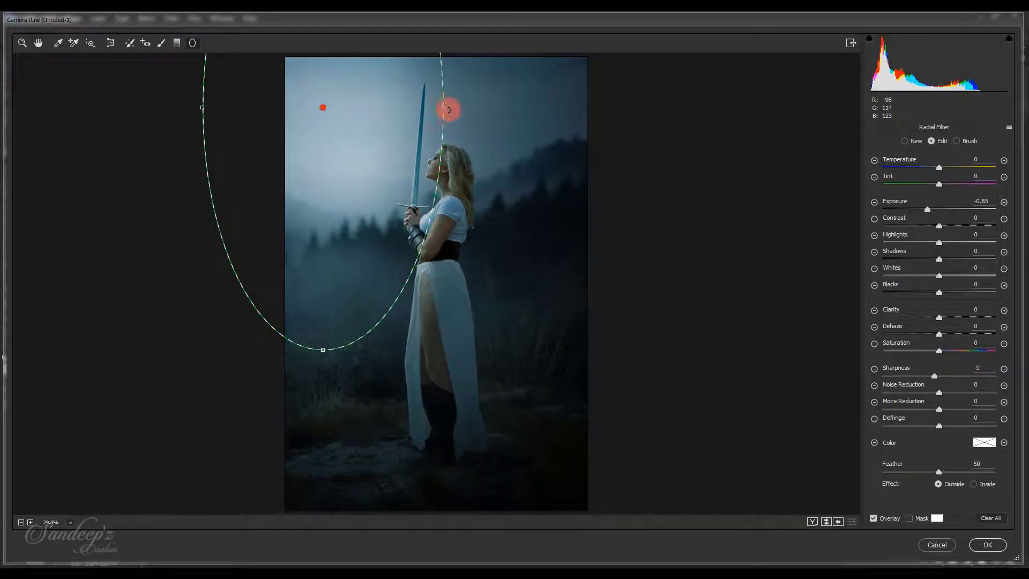
drag(449, 111, 413, 51)
drag(325, 107, 348, 159)
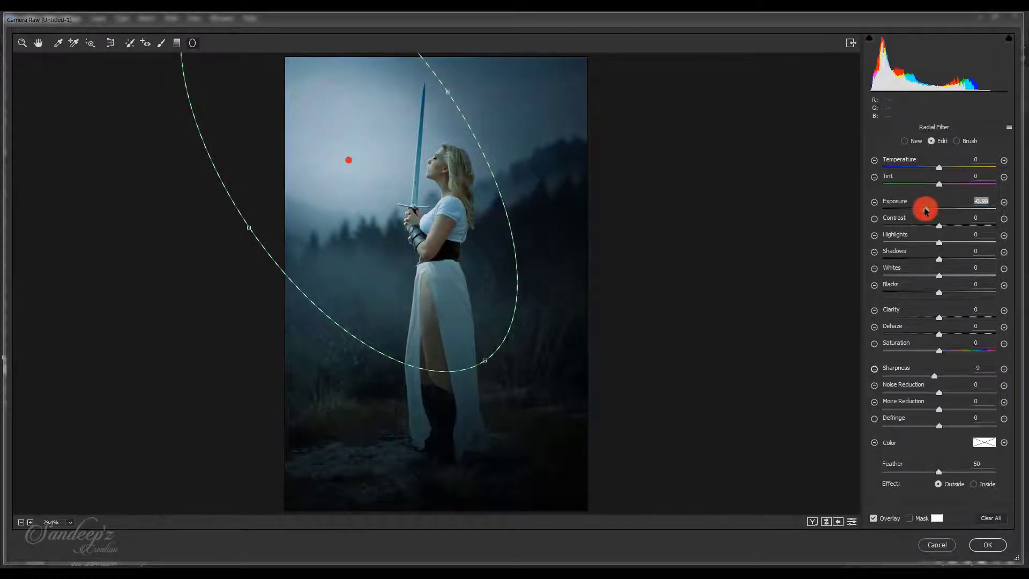
Darken outside the oval with exposure -0.50, lower highlights, shadows -12, and centre it over the sky
drag(925, 210, 931, 210)
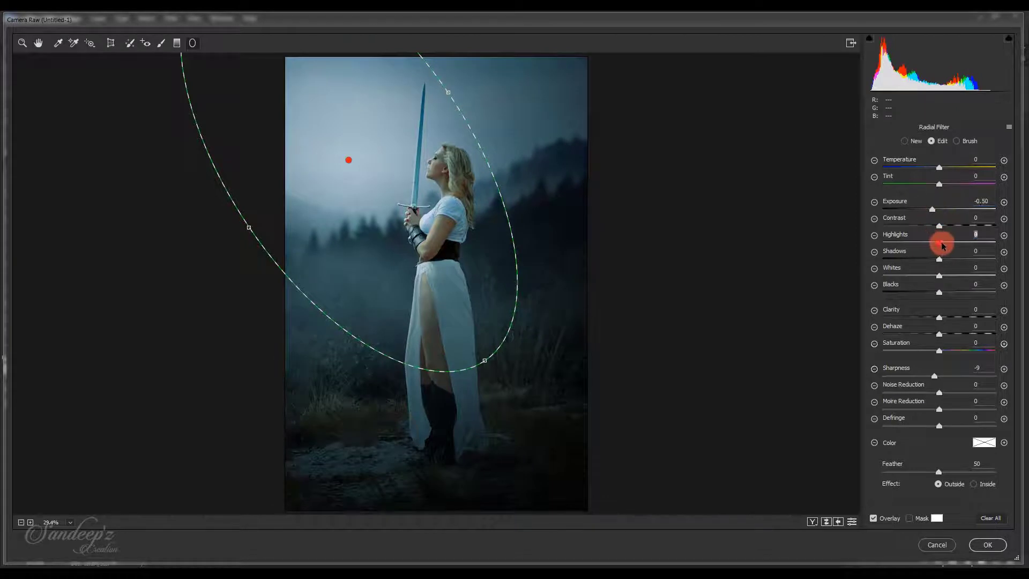
drag(948, 245, 939, 264)
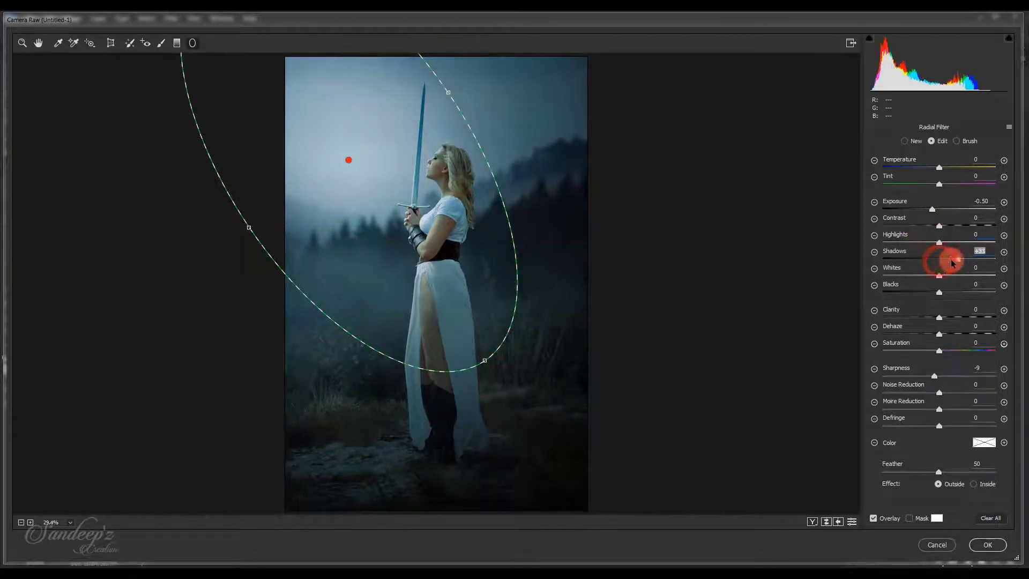
mouse_move(947, 263)
mouse_down()
mouse_move(930, 262)
mouse_move(938, 279)
mouse_up()
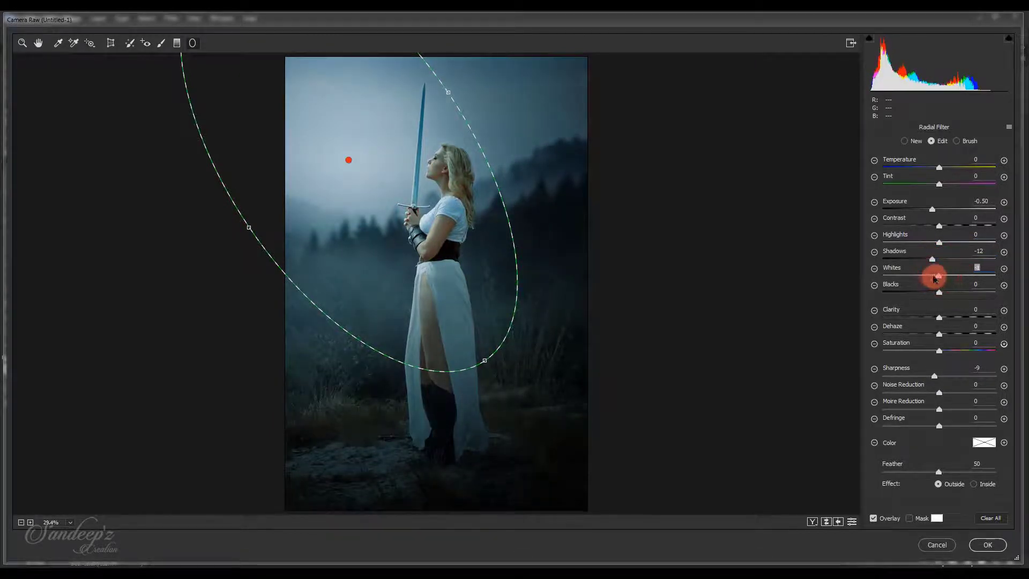
drag(348, 160, 343, 138)
click(927, 203)
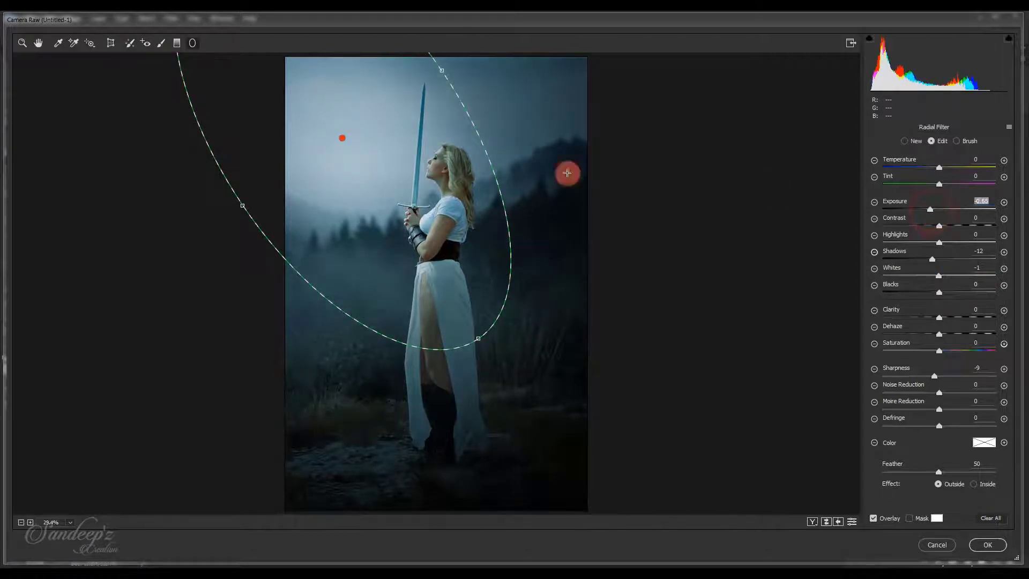
Apply the Camera Raw grade to Layer 4 and compare it before and after
click(38, 43)
click(988, 543)
click(883, 131)
click(883, 132)
Add a new Layer 5 above Layer 4 with black as the painting colour
key(ctrl+minus)
key(ctrl+minus)
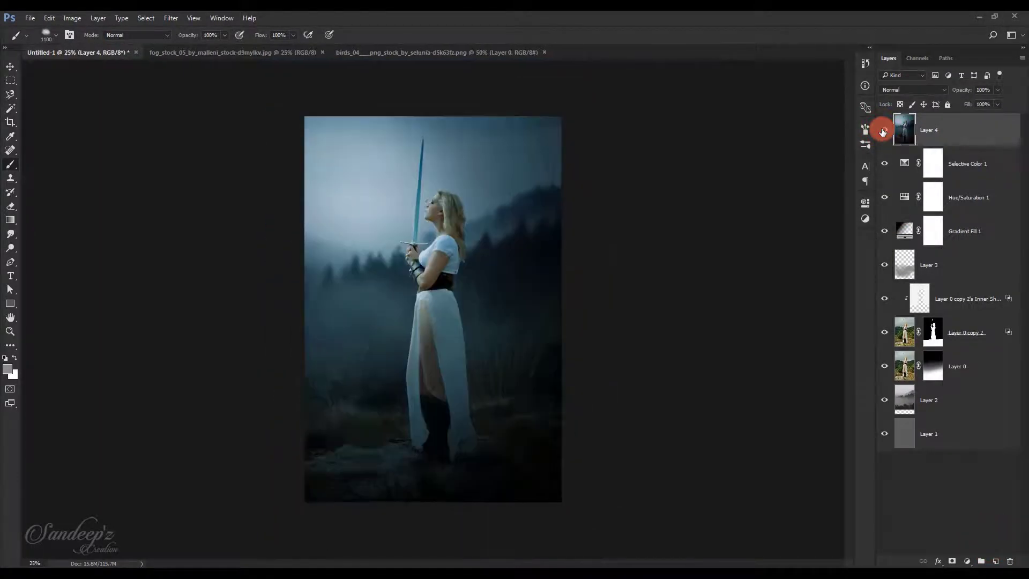
click(994, 559)
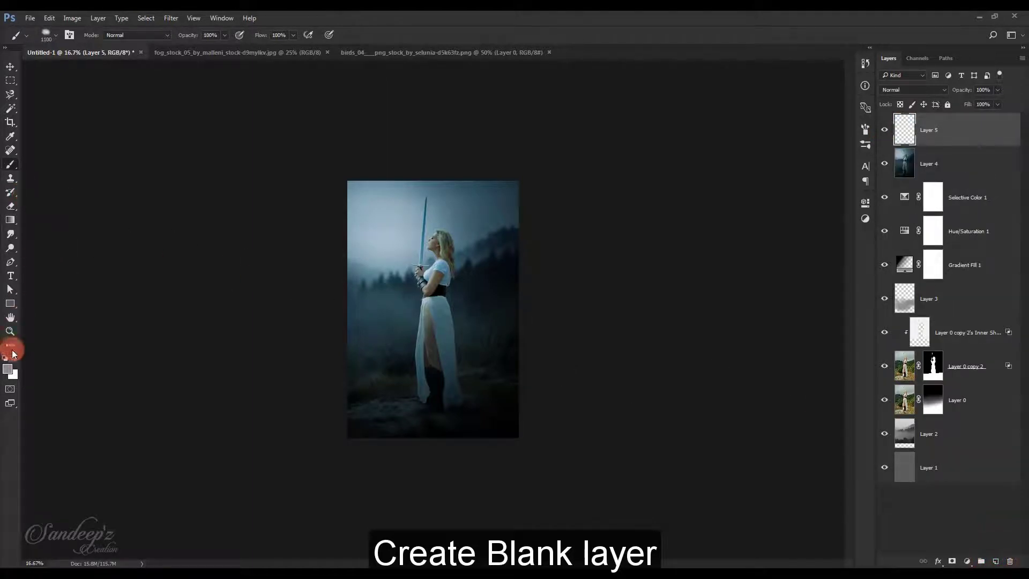
click(8, 367)
drag(641, 160, 616, 227)
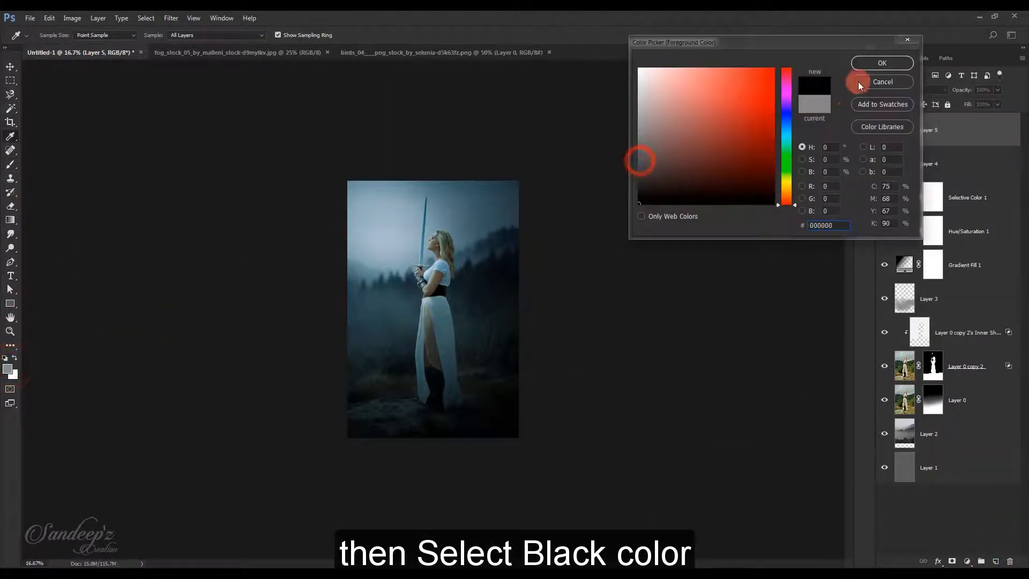
click(879, 62)
Paint black down the right edge with a large soft round brush and fade Layer 5 to 9%
key(b)
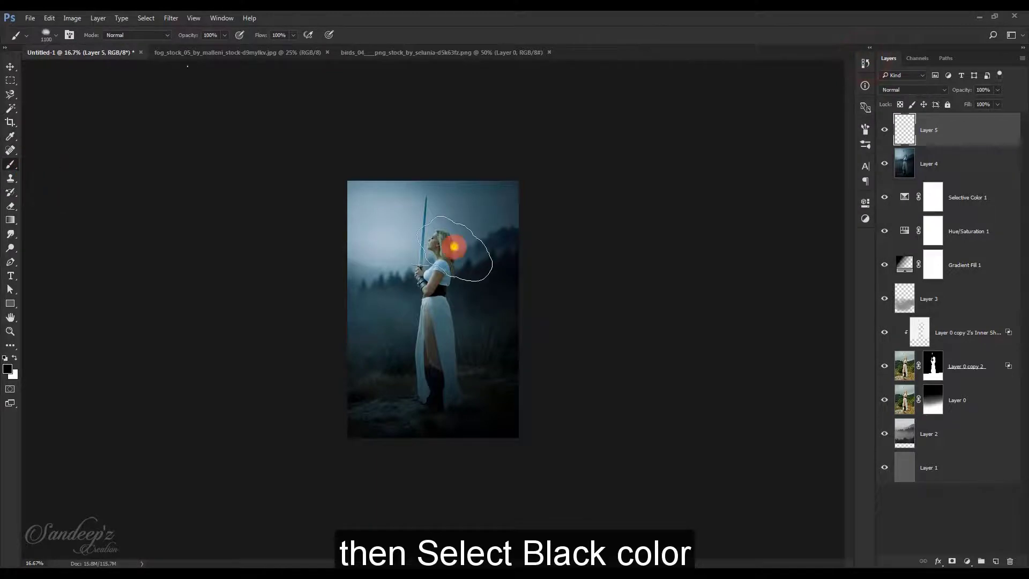
right_click(453, 246)
scroll(214, 177, up, 1)
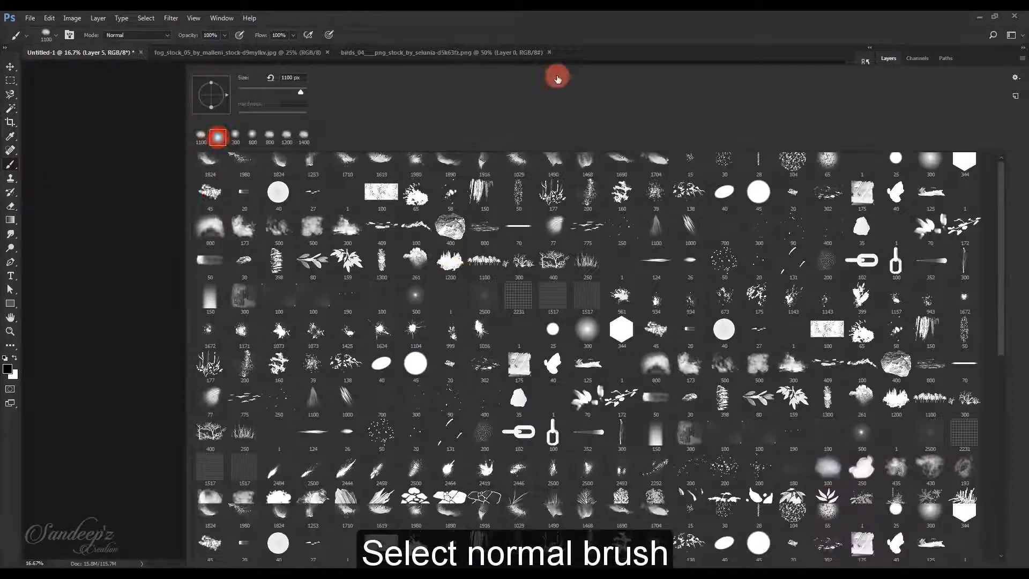
click(589, 36)
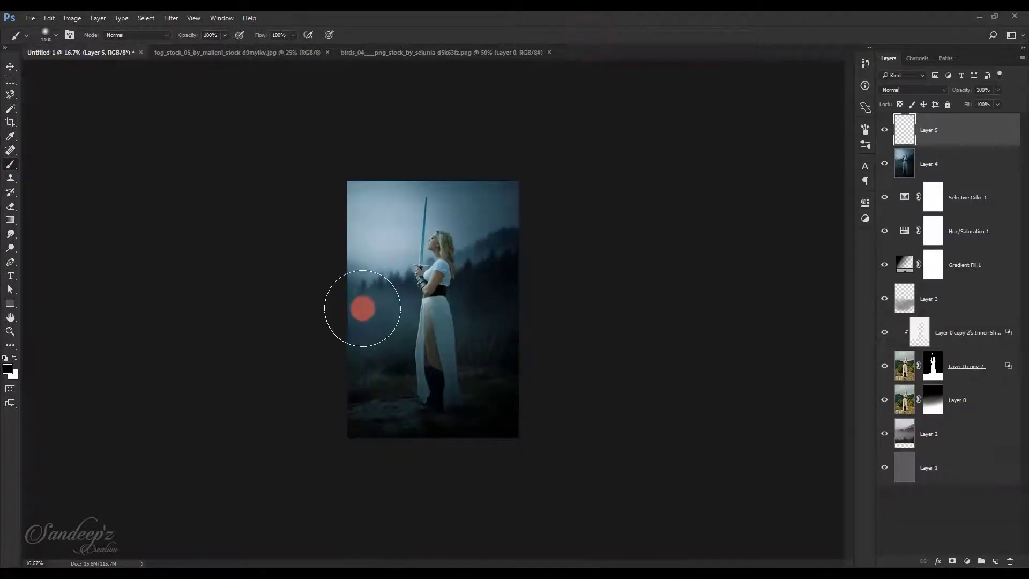
key(bracketright)
key(bracketright)
key(bracketright)
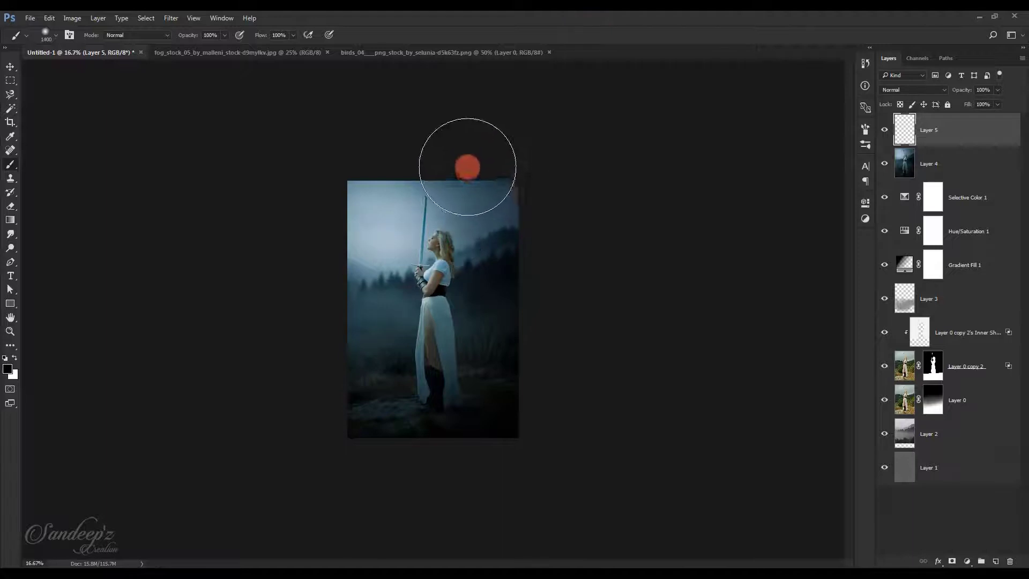
key(bracketright)
mouse_move(482, 165)
mouse_down()
mouse_move(506, 183)
mouse_move(535, 262)
mouse_move(540, 357)
mouse_move(528, 411)
mouse_move(485, 451)
mouse_move(415, 473)
mouse_up()
drag(960, 90, 868, 93)
key(ctrl+0)
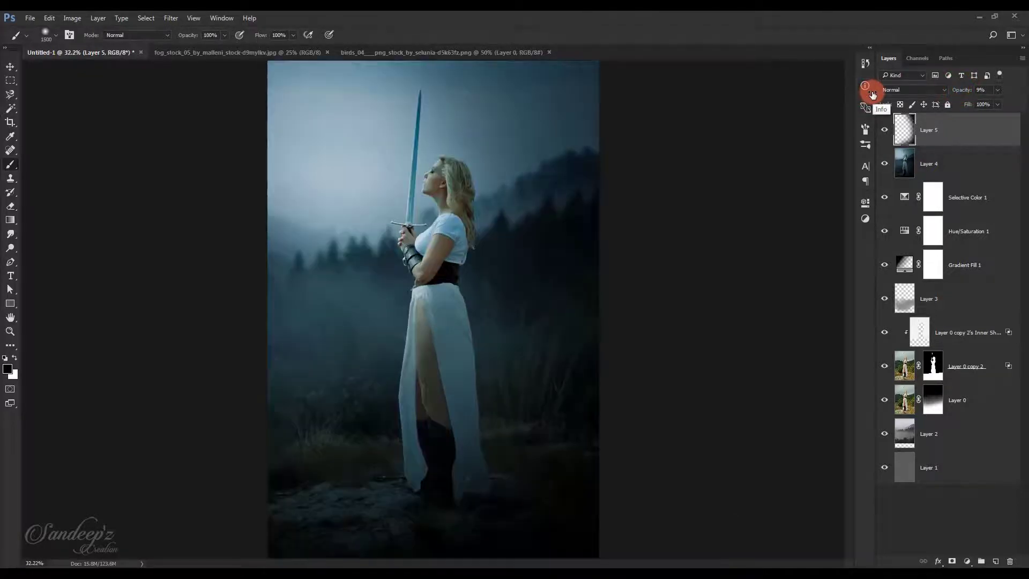
key(ctrl+minus)
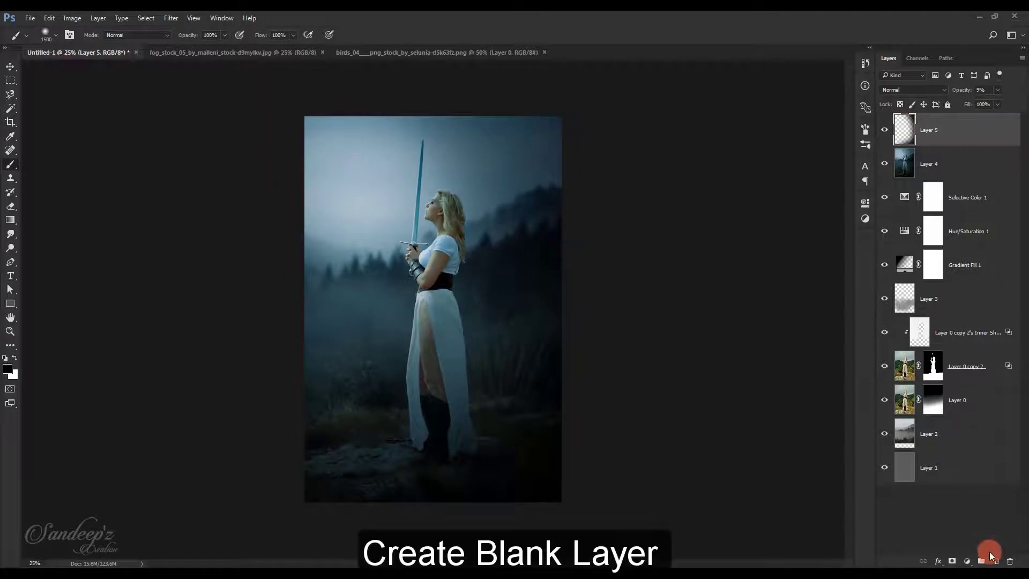
Add a new Layer 6 and set the painting colour to mid blue #3362b8
click(995, 561)
click(9, 369)
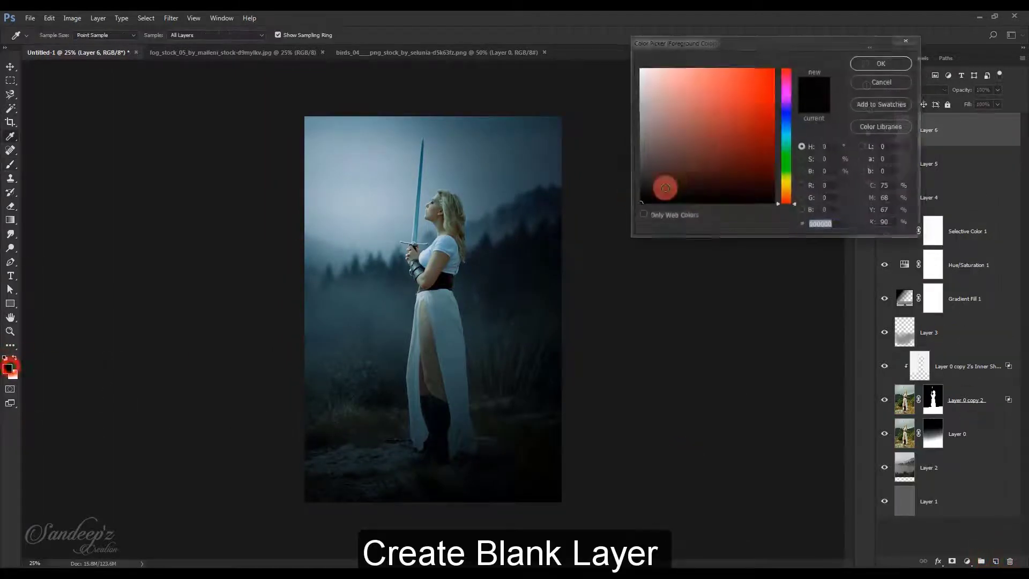
click(787, 126)
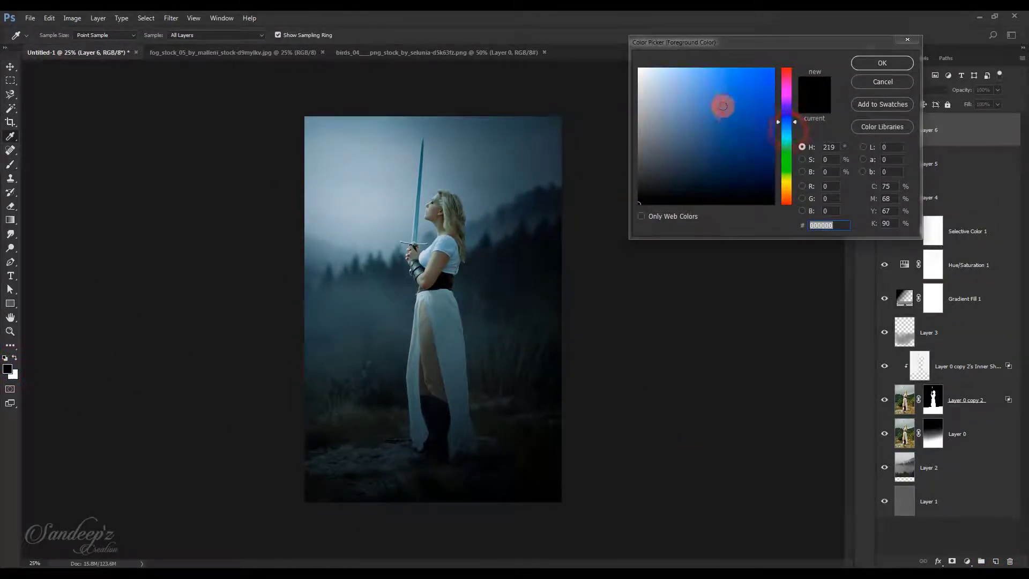
drag(722, 105, 730, 95)
click(882, 62)
Paint a soft blue dab at the upper left and blend Layer 6 as Screen
key(b)
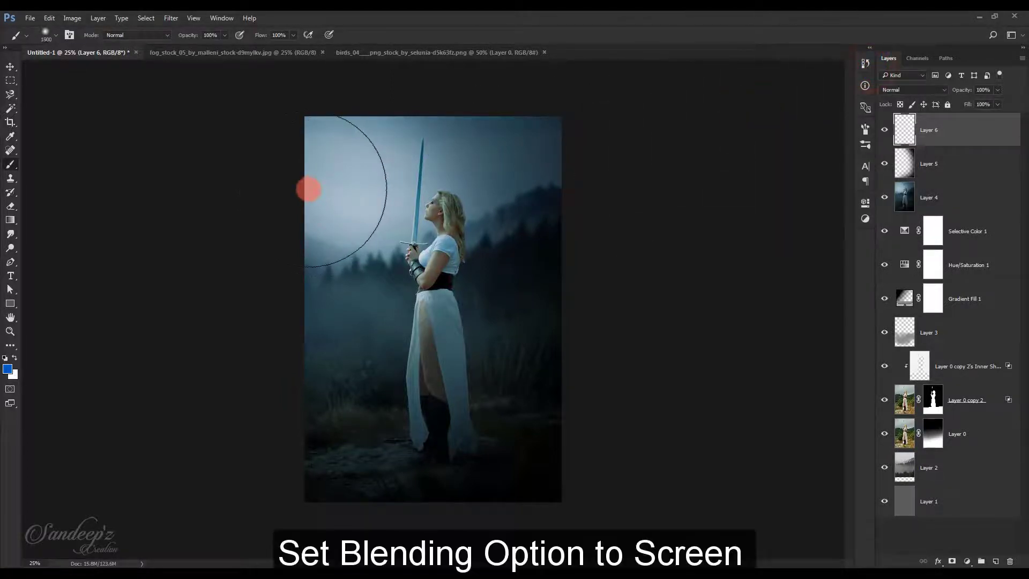
key(bracketleft)
key(bracketleft)
click(309, 189)
click(926, 93)
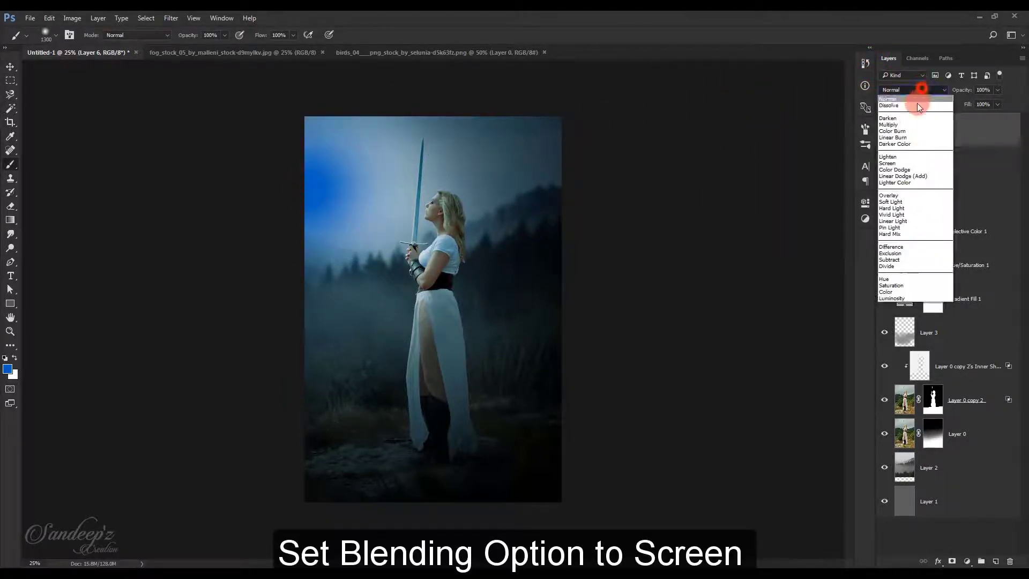
click(901, 164)
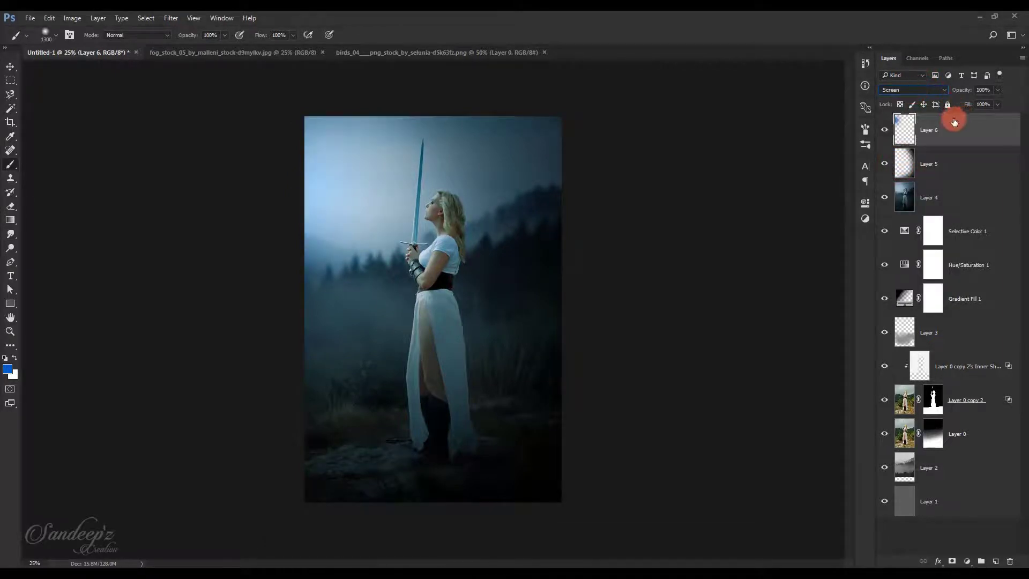
Pick a lighter blue and paint it at the upper left on a new Layer 7 with a 2600 px brush
click(7, 368)
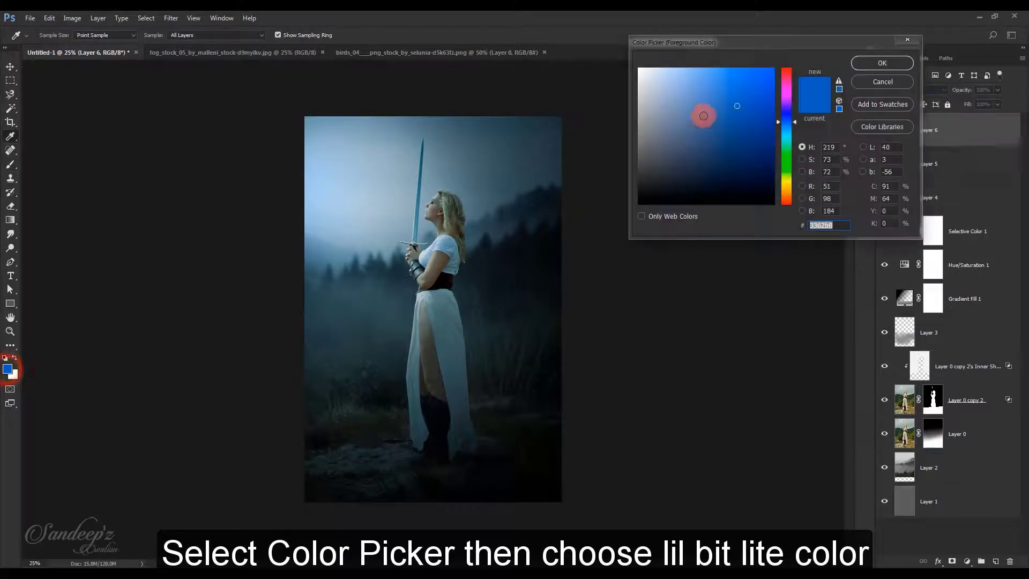
drag(702, 107, 702, 74)
click(858, 74)
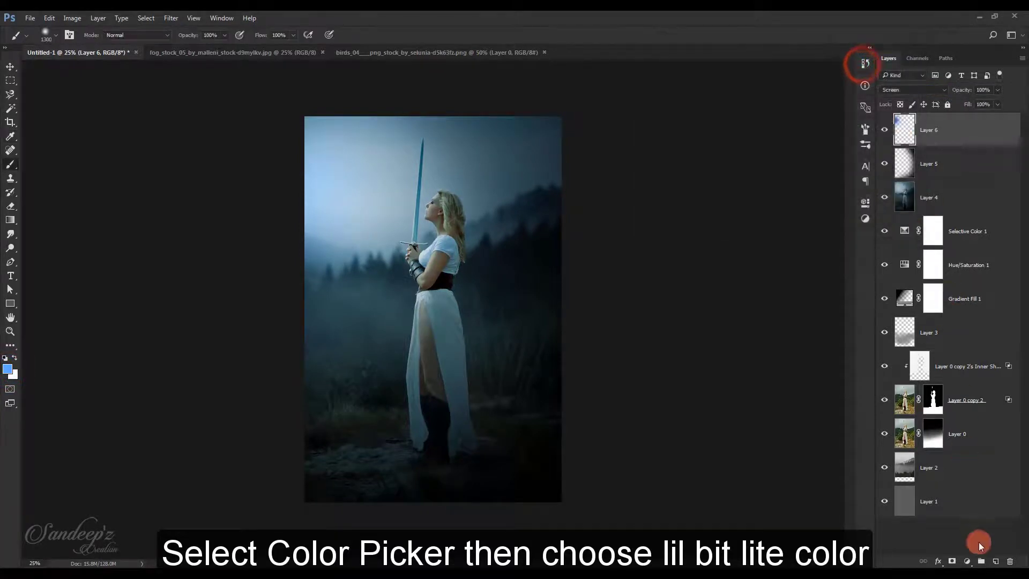
click(995, 561)
key(b)
key(bracketright)
key(bracketright)
key(bracketright)
key(bracketright)
key(bracketright)
key(bracketright)
key(bracketright)
key(bracketright)
key(bracketright)
key(bracketright)
key(bracketright)
key(bracketright)
key(bracketright)
click(308, 175)
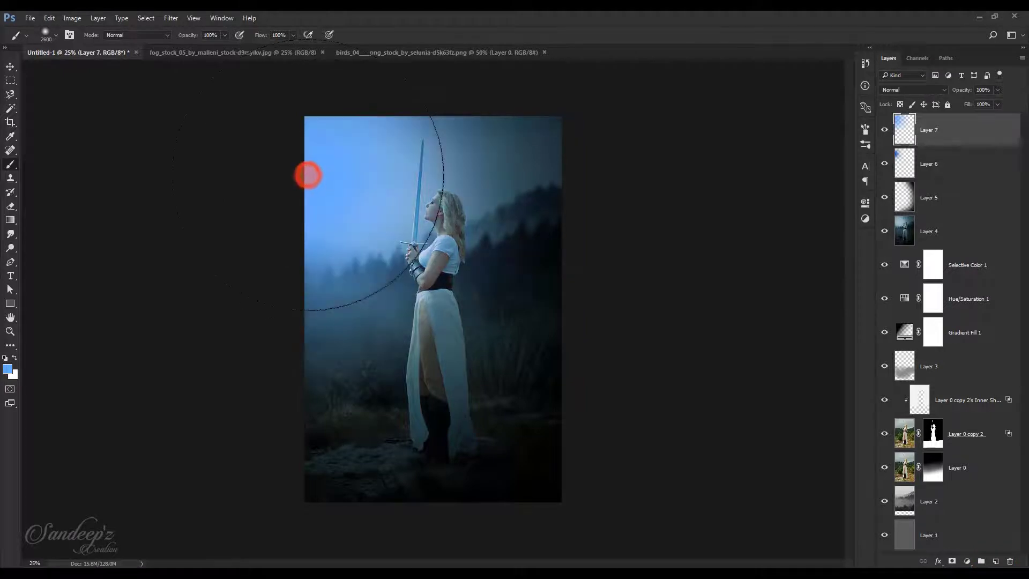
Set Layer 7 to Screen and distort the glow wider by dragging its transform corners
key(ctrl+minus)
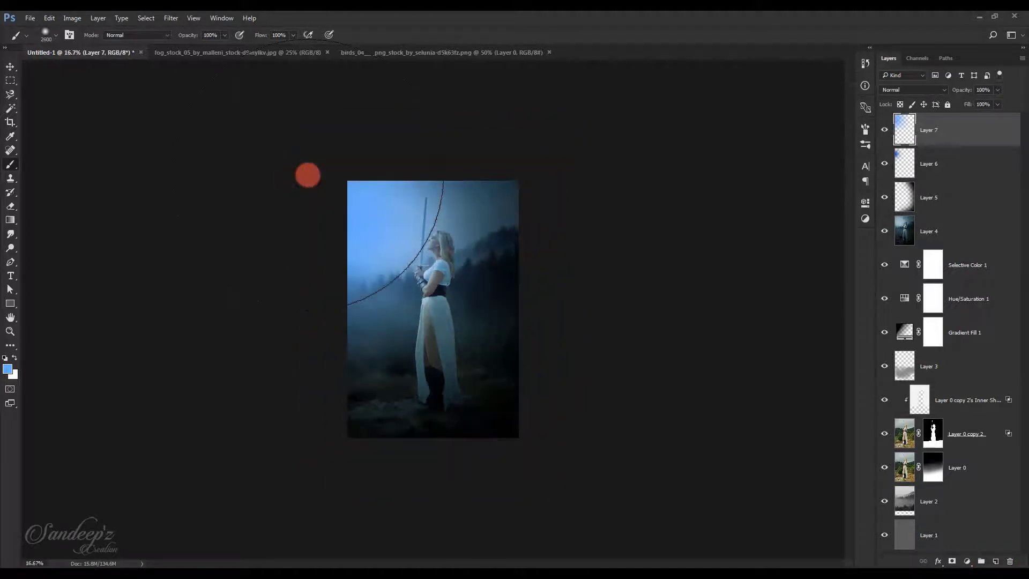
click(911, 89)
click(896, 162)
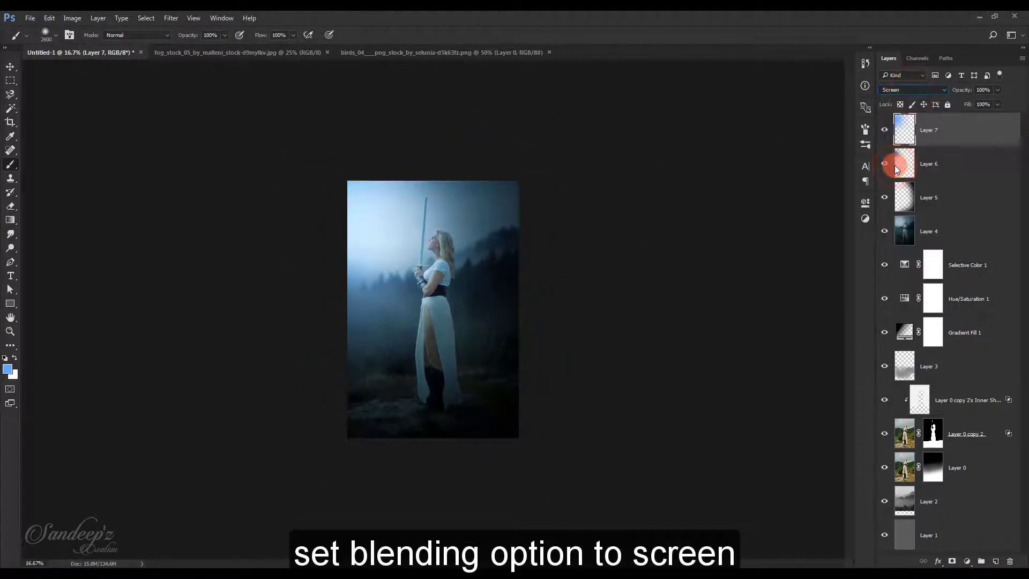
key(ctrl+t)
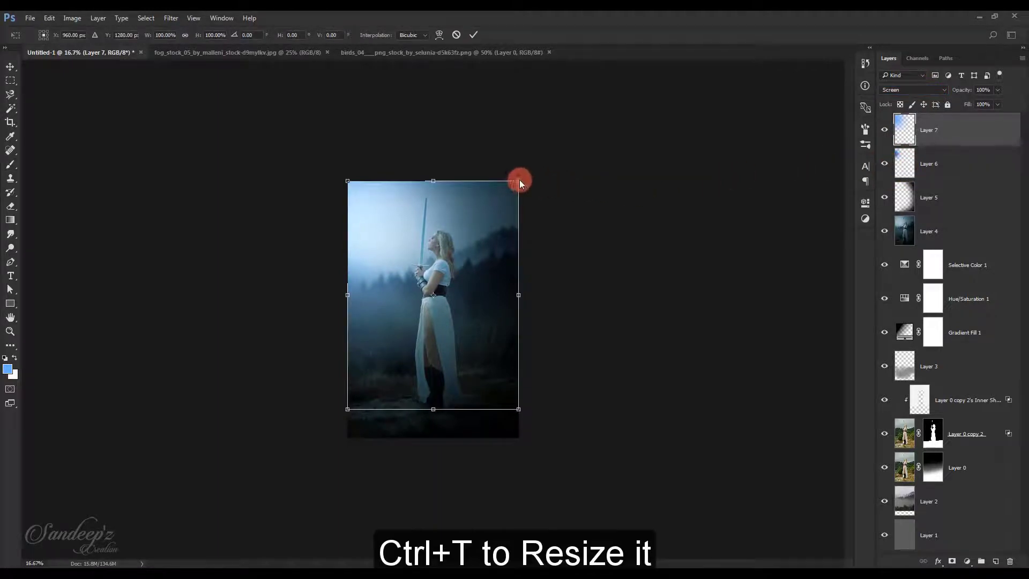
drag(520, 183, 572, 182)
drag(352, 402, 340, 487)
drag(518, 409, 804, 557)
drag(368, 223, 364, 214)
drag(333, 481, 334, 458)
drag(341, 175, 327, 163)
click(474, 34)
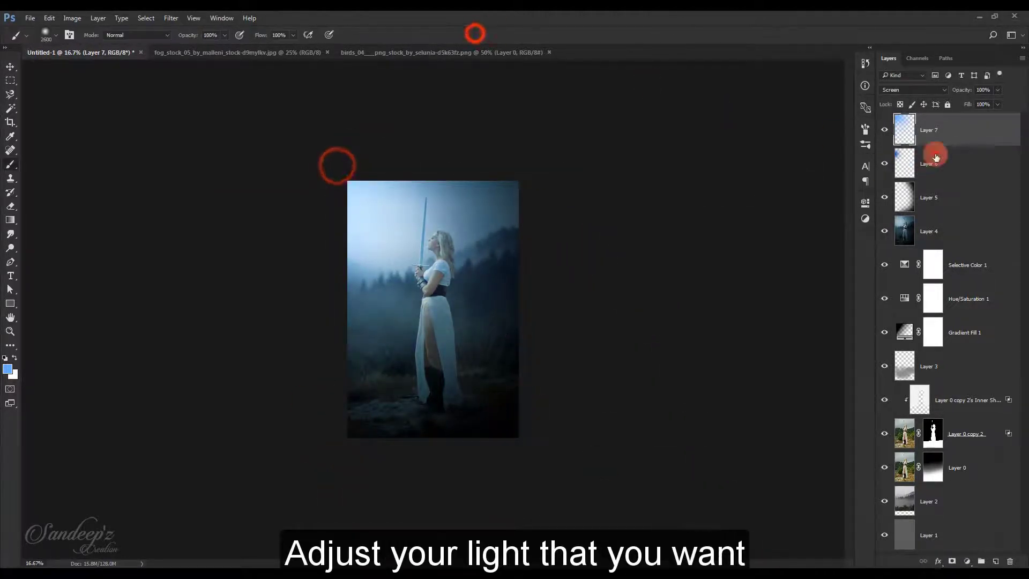
Move Layer 6 above Layer 7 in Screen mode at 81% opacity
mouse_move(941, 161)
mouse_down()
mouse_move(935, 119)
mouse_move(992, 91)
mouse_move(1013, 98)
mouse_up()
key(b)
click(911, 90)
click(905, 177)
key(ctrl+0)
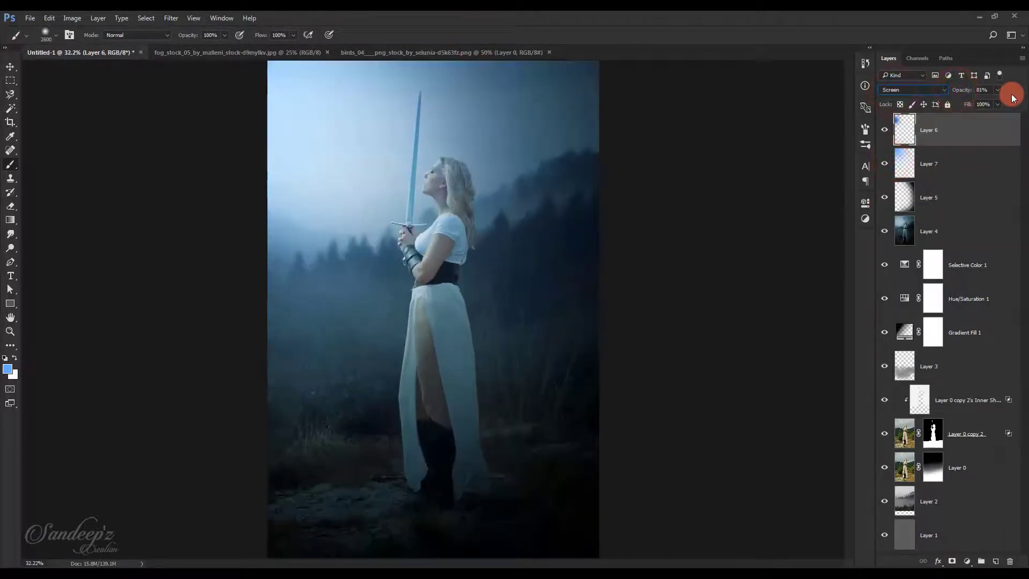
key(ctrl+minus)
key(ctrl+minus)
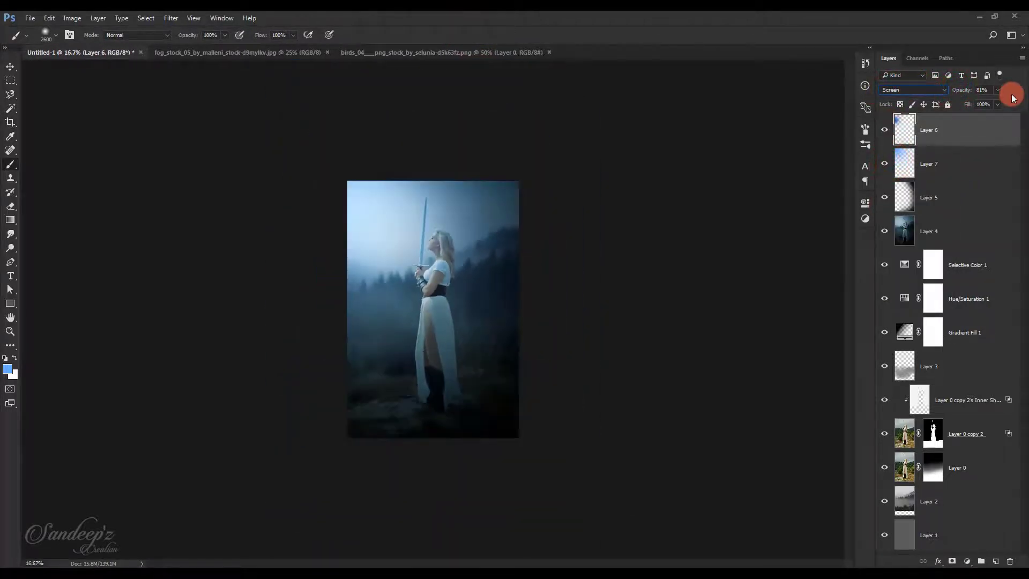
Add a Levels adjustment with RGB input levels 6 / 0.83 / 248
click(967, 561)
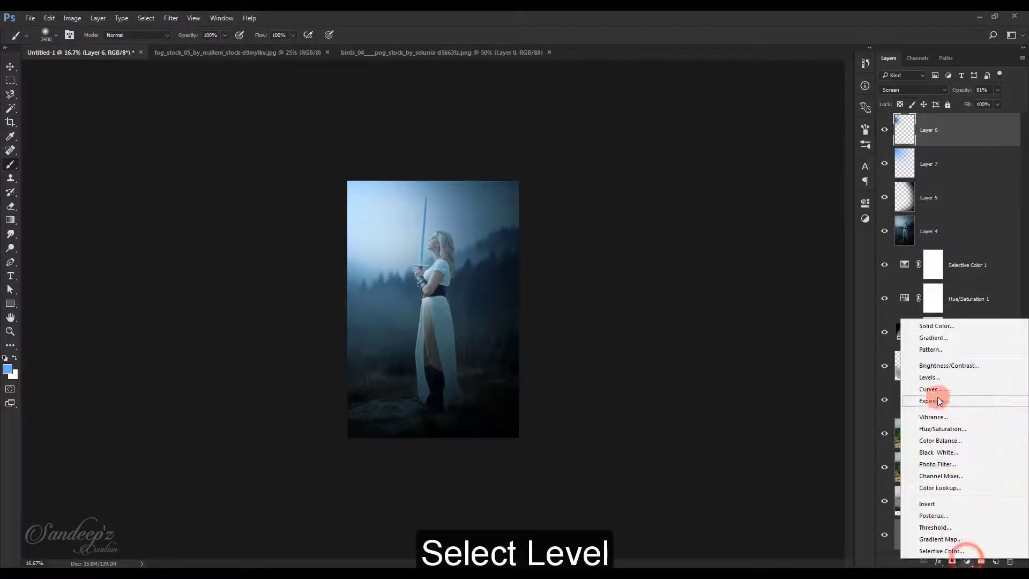
click(929, 378)
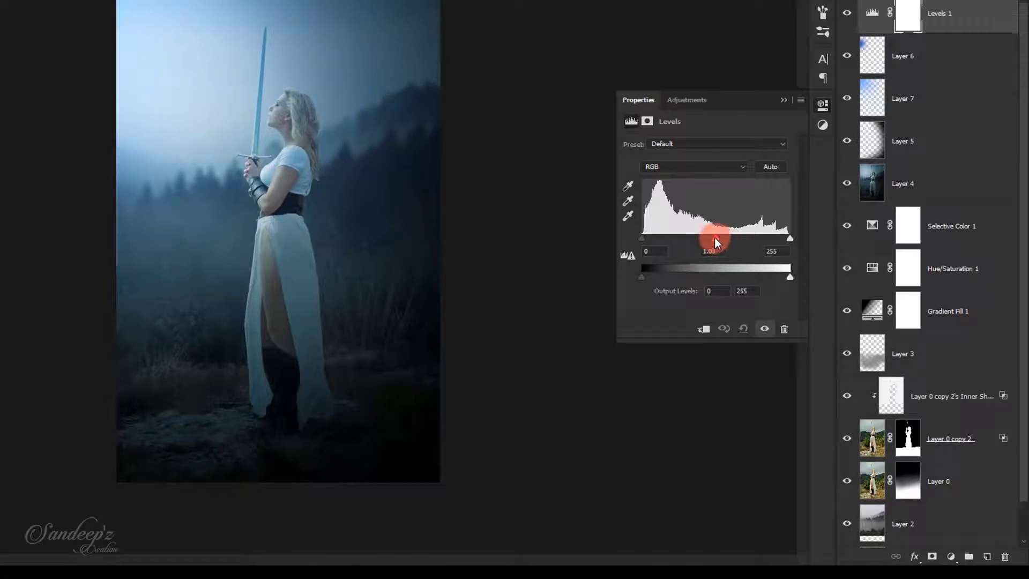
drag(725, 238, 725, 239)
drag(789, 238, 786, 239)
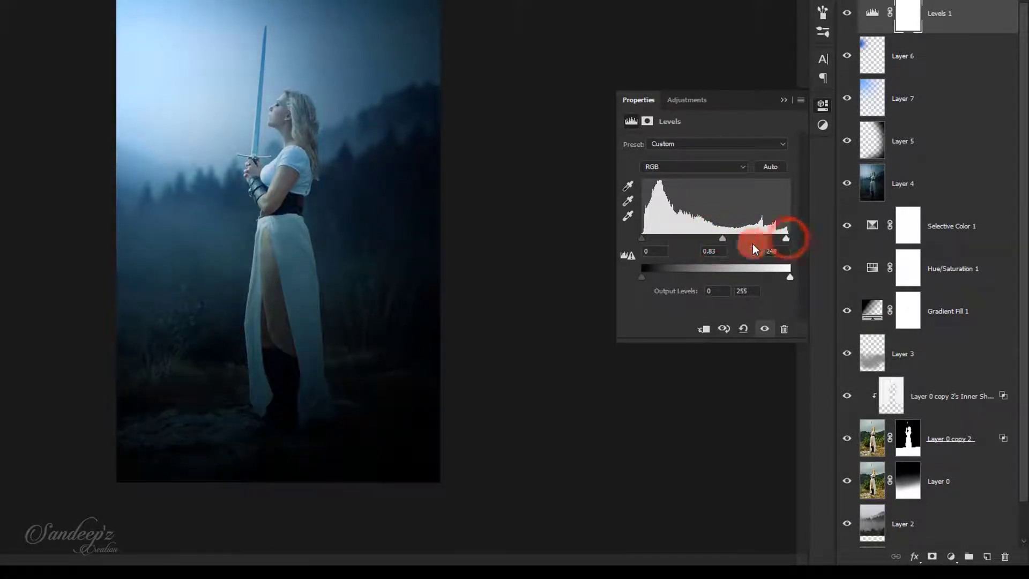
drag(642, 239, 644, 239)
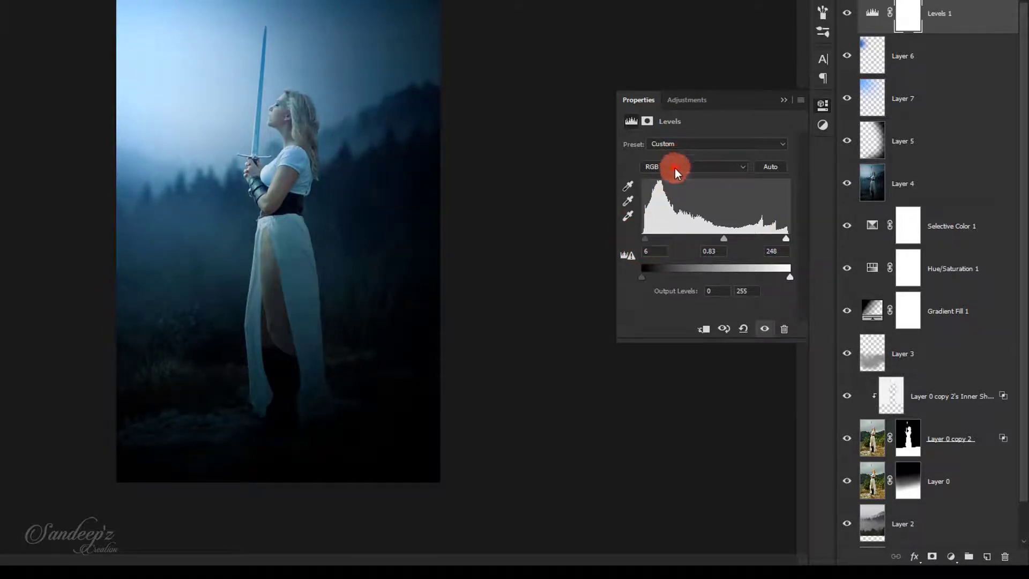
Set the Blue channel midtones to 1.15 and the Red midtones to 0.92
click(667, 200)
mouse_move(789, 239)
mouse_down()
mouse_move(775, 239)
mouse_move(788, 236)
mouse_up()
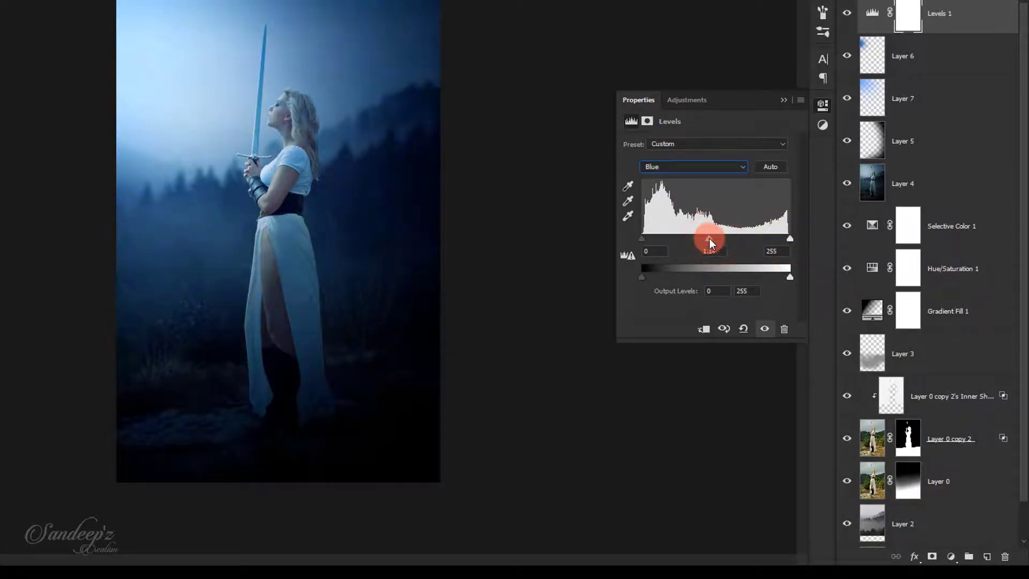
drag(643, 238, 644, 237)
click(666, 166)
click(669, 186)
click(714, 239)
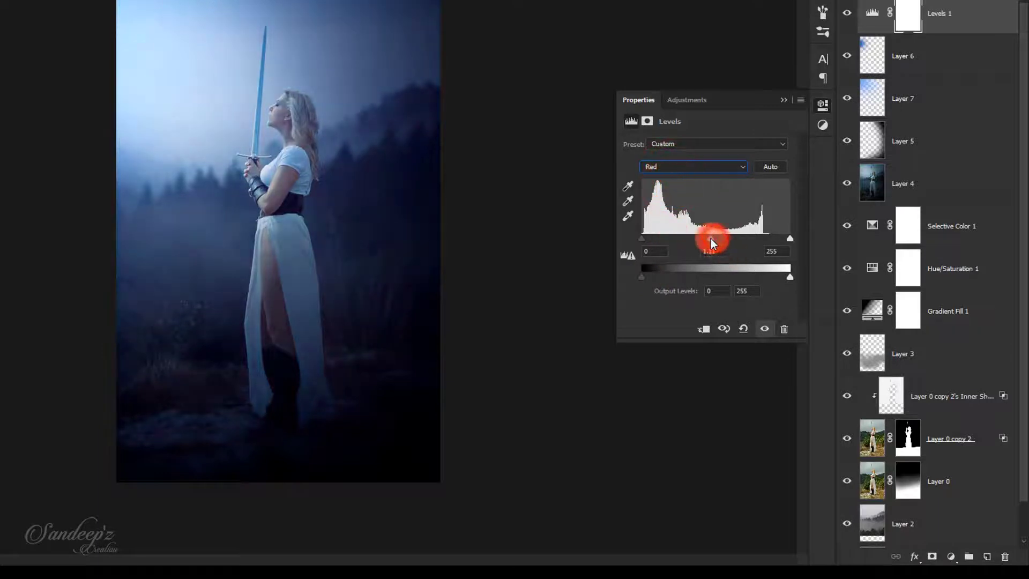
drag(710, 239, 720, 239)
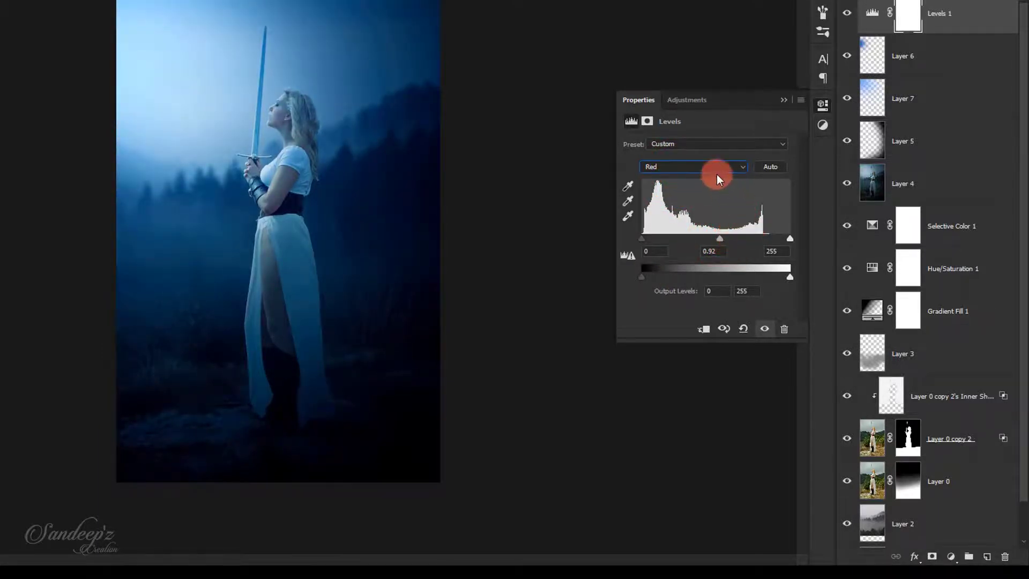
click(784, 99)
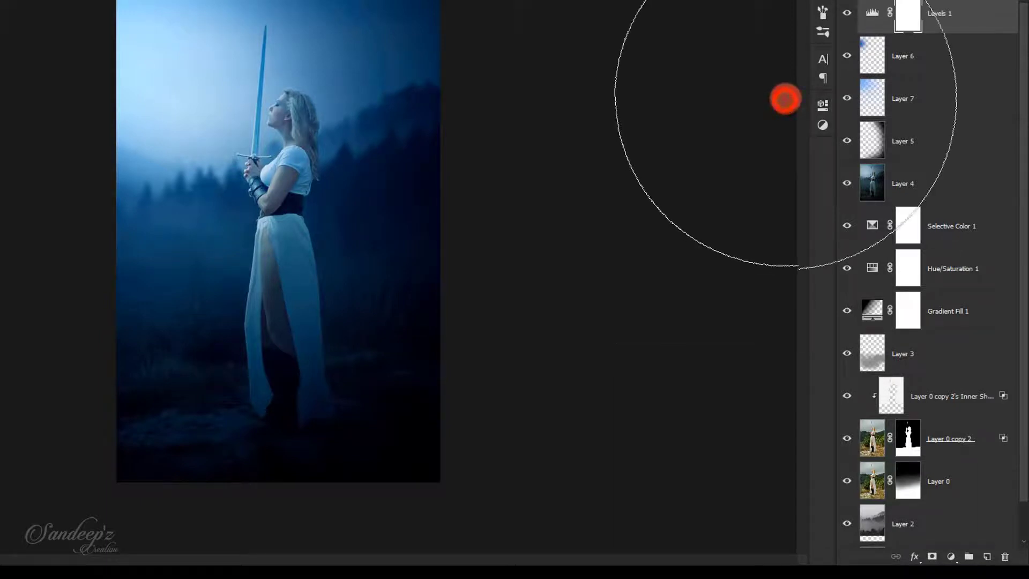
key(ctrl+0)
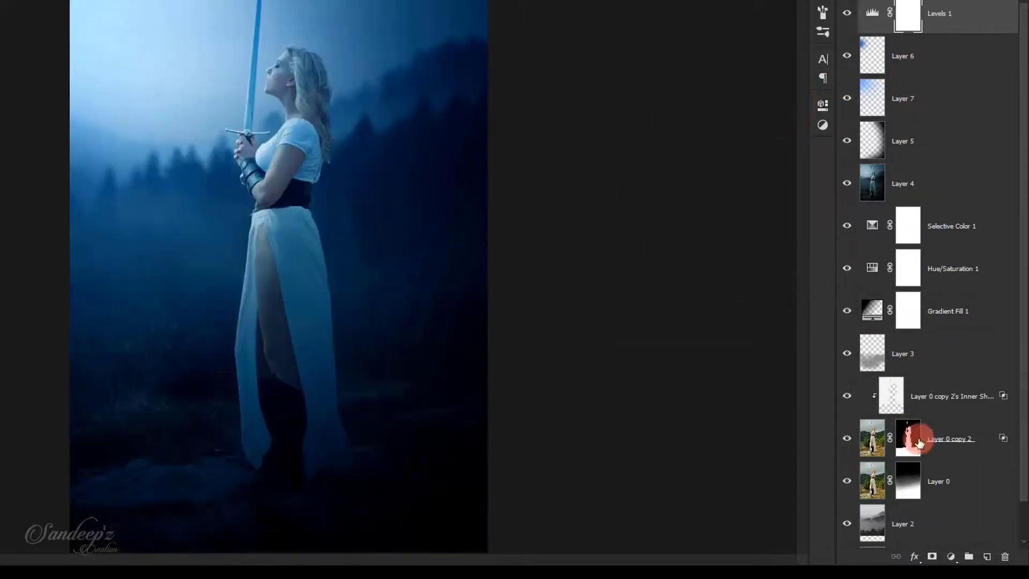
click(951, 556)
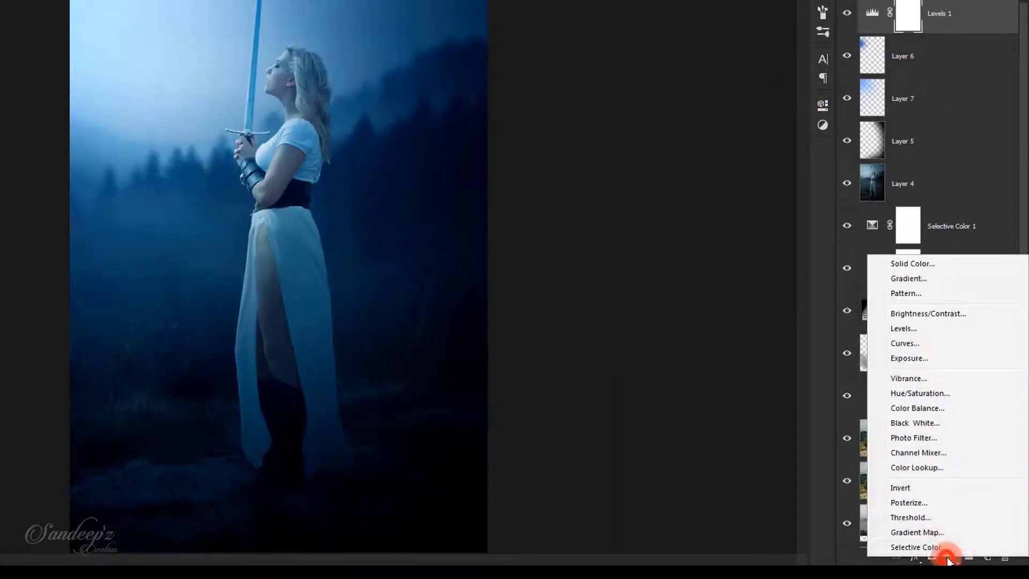
Add a Gradient Map using the Black, White preset, blended as Soft Light at about 20% opacity
click(918, 532)
click(680, 162)
click(646, 51)
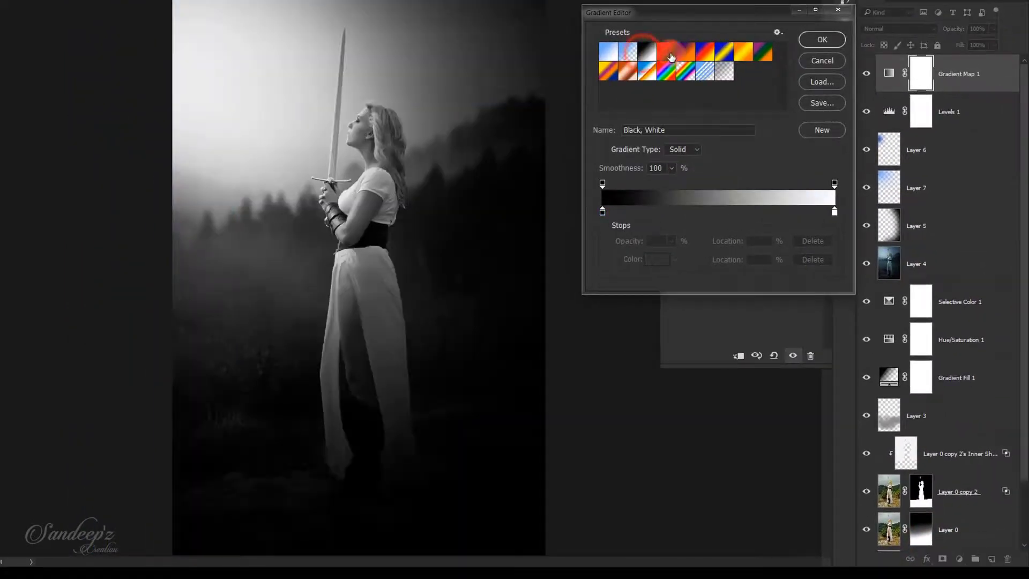
click(805, 40)
click(806, 152)
click(873, 30)
click(870, 146)
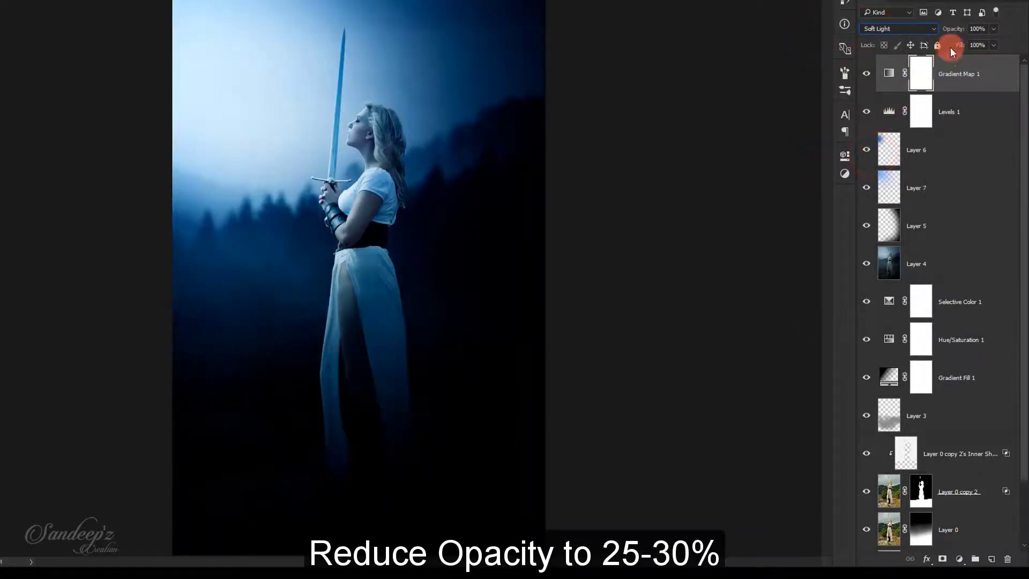
drag(948, 29, 845, 33)
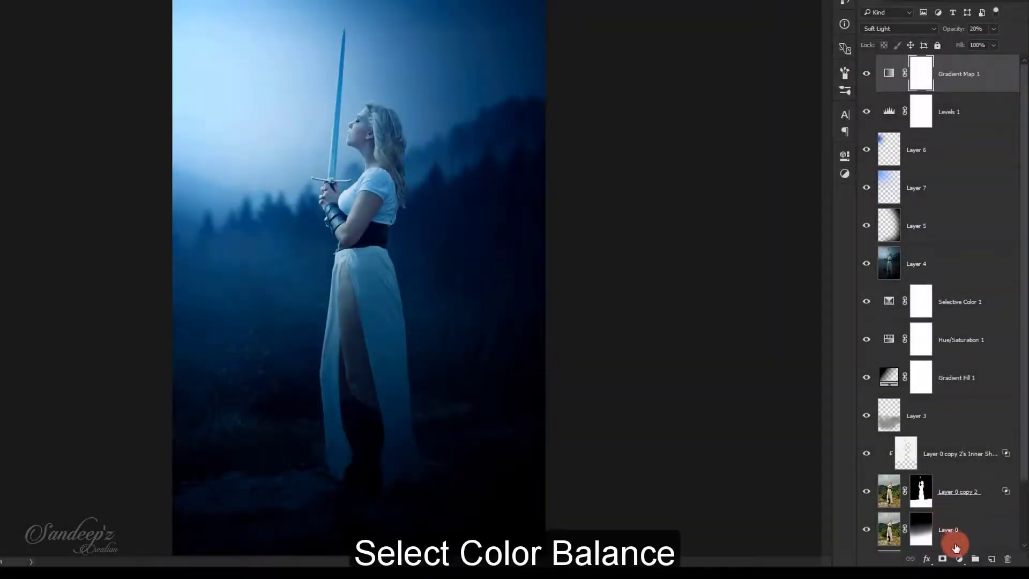
Add a Color Balance layer with Midtones Cyan/Red -22, Highlights Cyan/Red -13 and Yellow/Blue 0
click(959, 558)
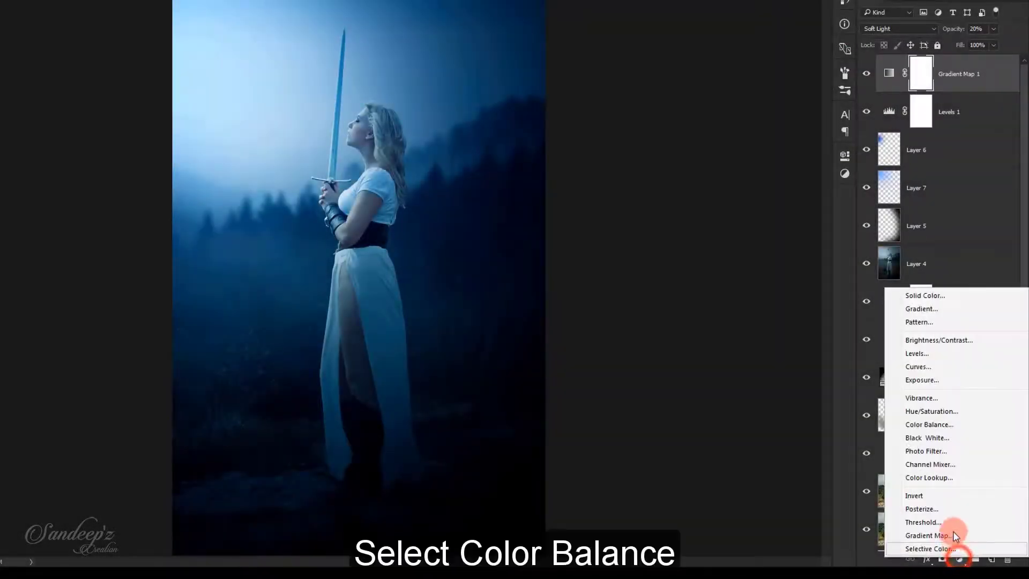
click(929, 427)
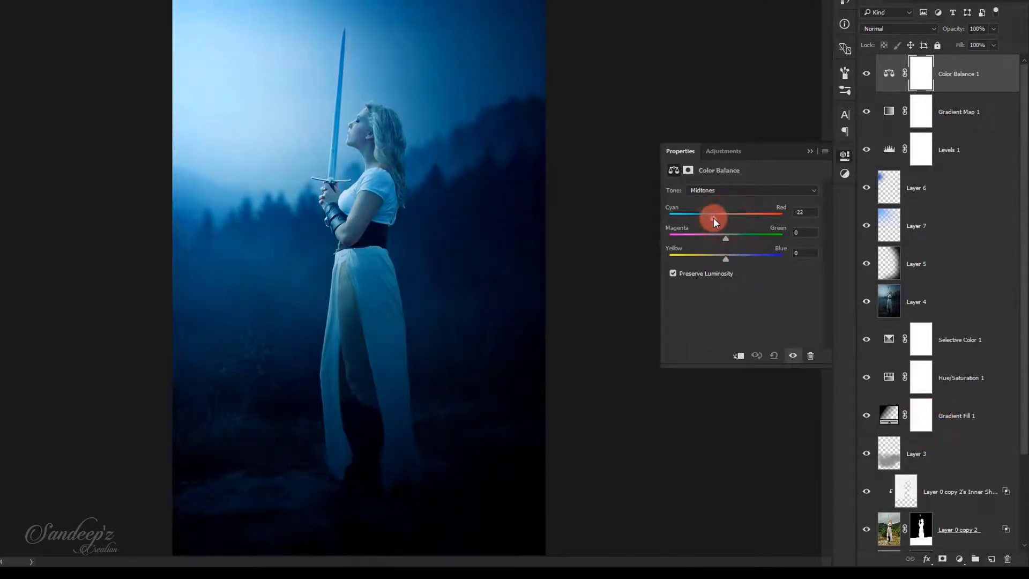
click(866, 74)
click(866, 73)
click(735, 191)
click(724, 216)
drag(724, 218, 722, 218)
drag(726, 259, 722, 258)
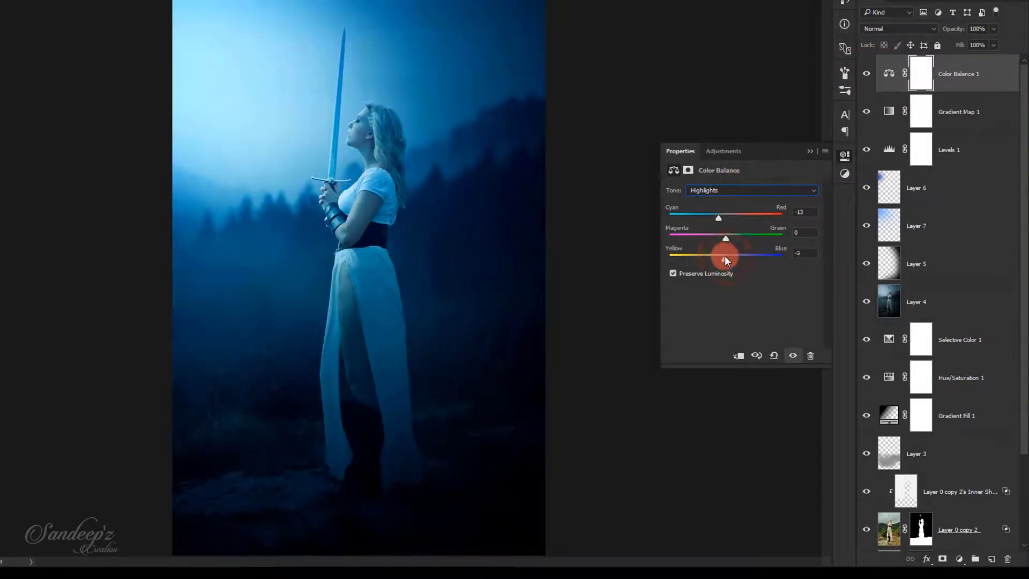
click(802, 253)
text(0)
click(809, 151)
Lower the Color Balance layer to 80% opacity and compare the image with and without it
click(865, 73)
click(866, 74)
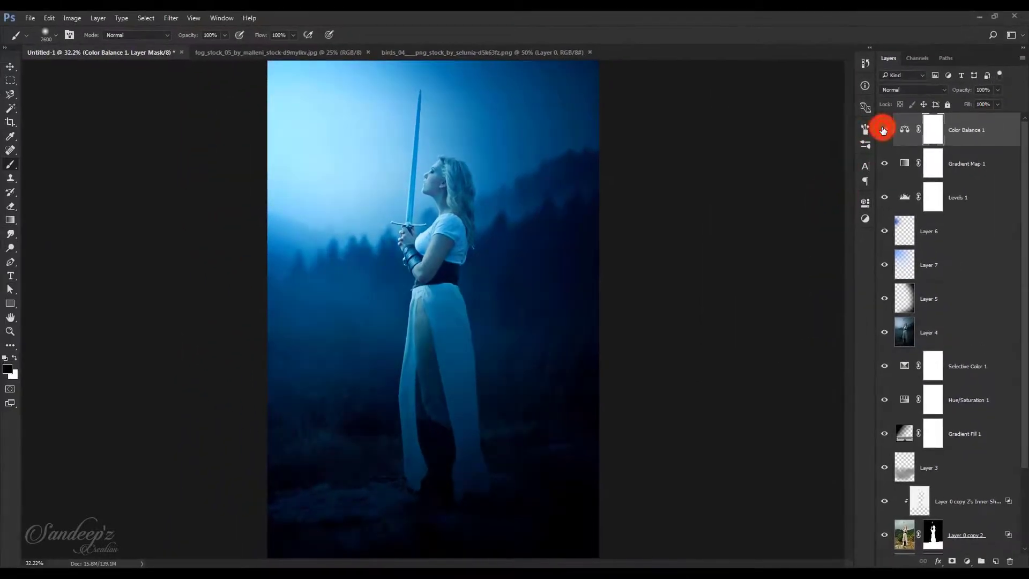
drag(959, 90, 954, 90)
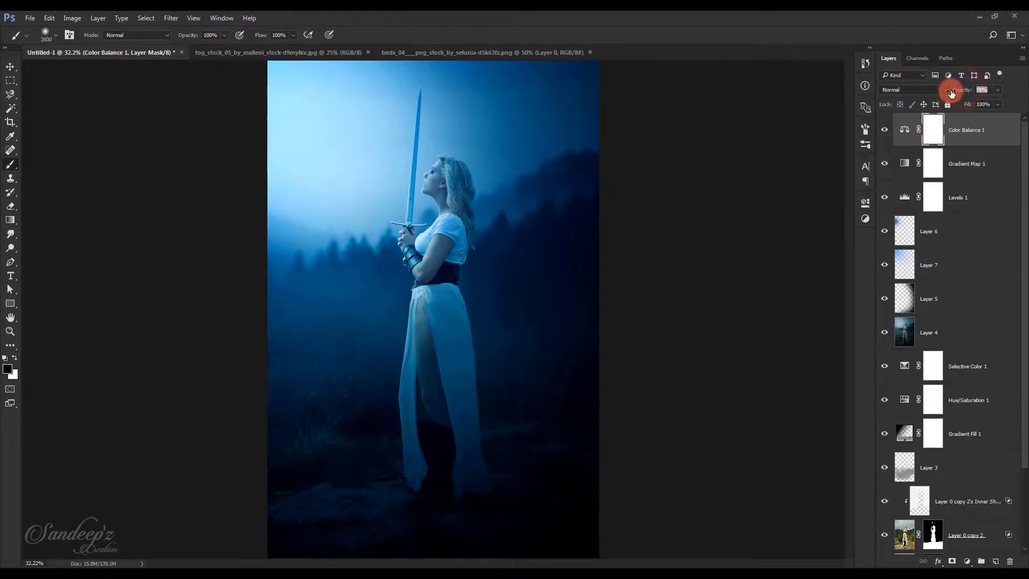
click(885, 130)
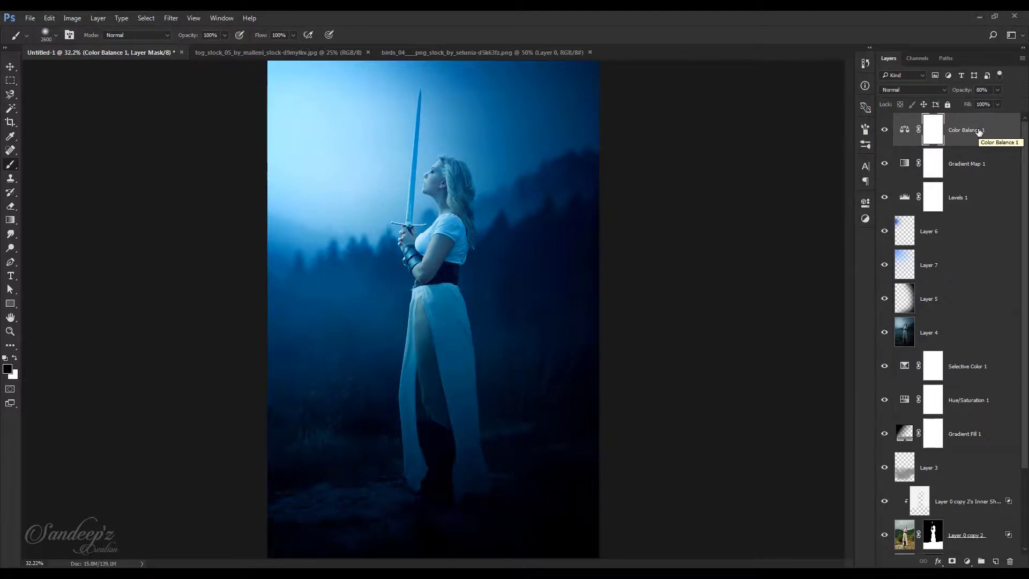
Stamp all visible layers into a new layer and apply Portraiture's Enhance: Glamour preset to it
key(ctrl+shift+alt+e)
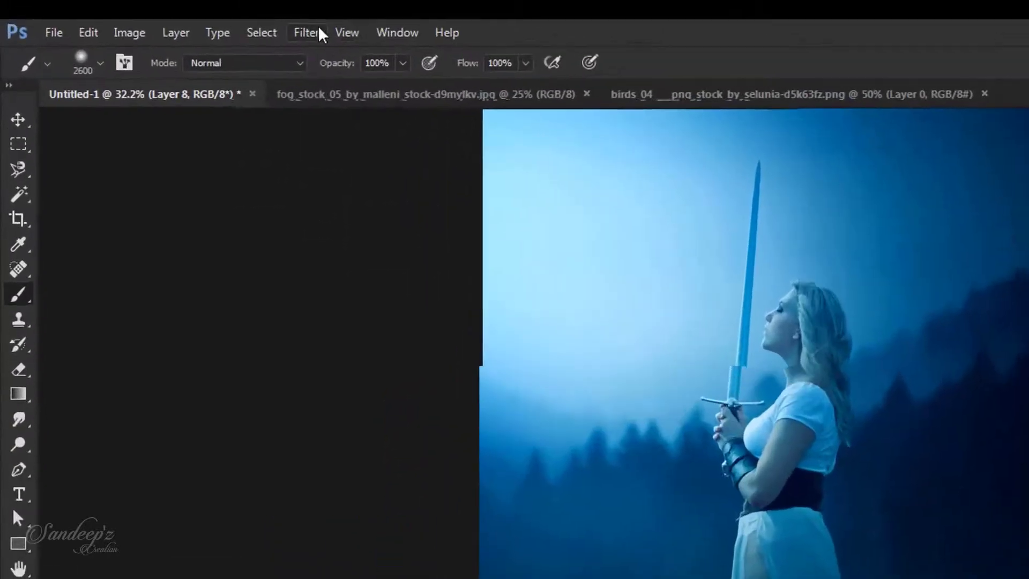
click(171, 18)
mouse_move(425, 409)
click(602, 404)
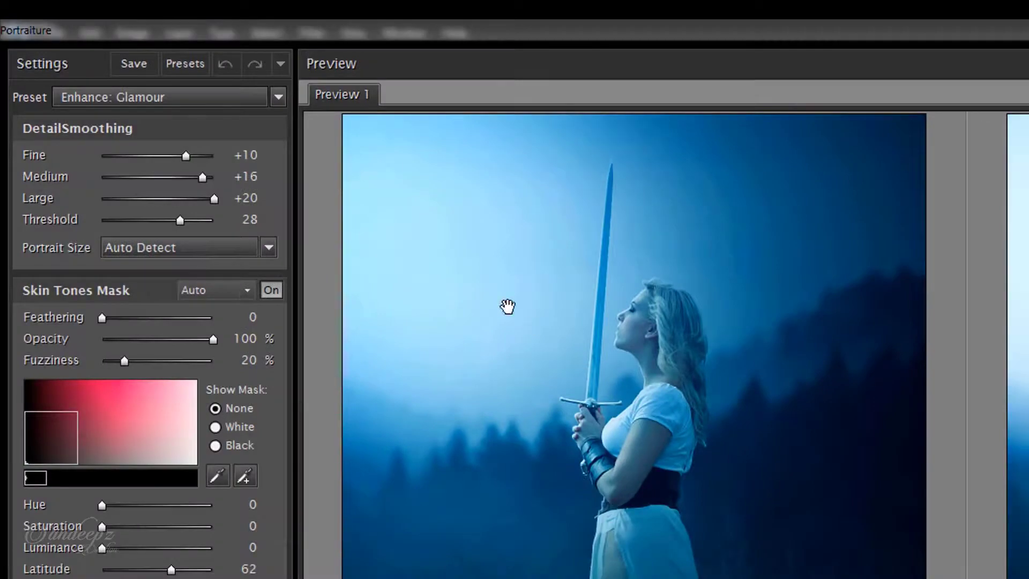
click(206, 98)
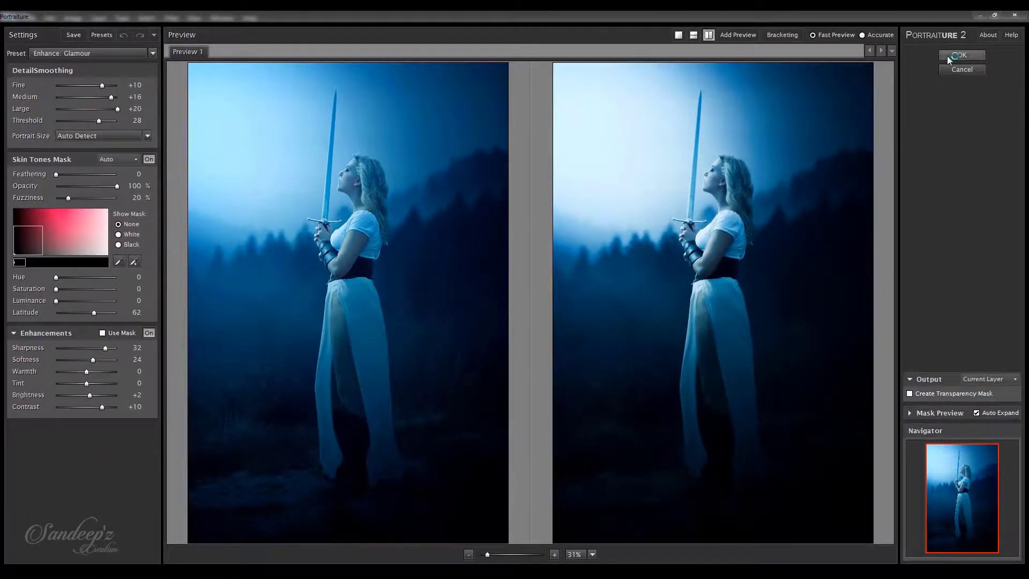
click(949, 57)
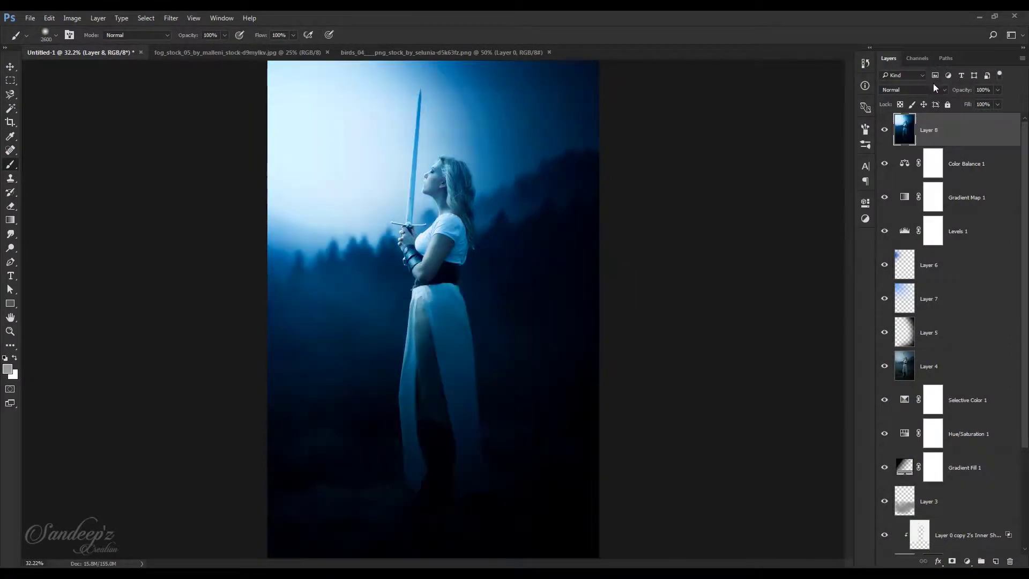
Set the Portraiture glow layer (Layer 8) to 30% opacity and compare it on and off
drag(969, 91, 907, 97)
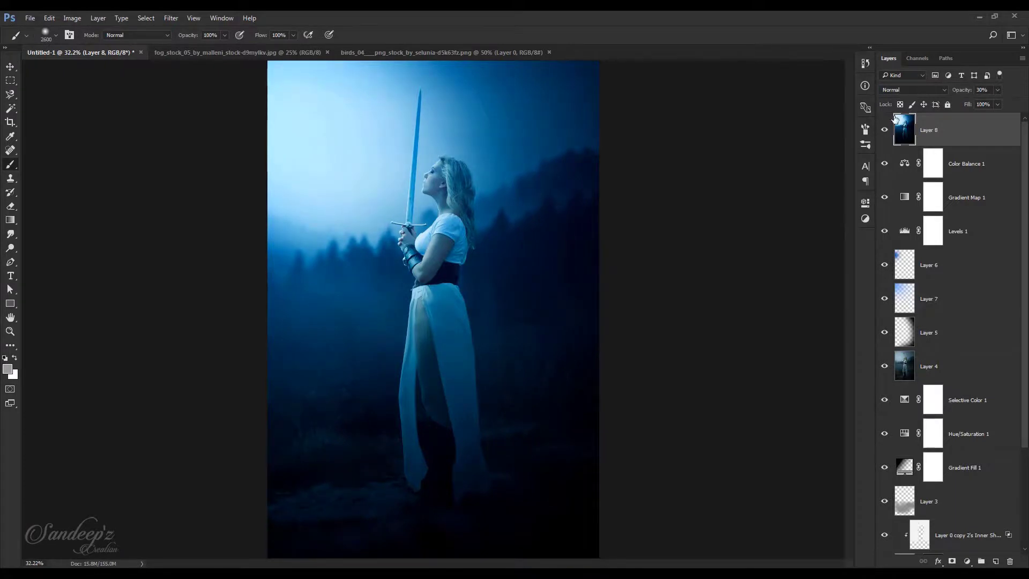
click(885, 130)
click(885, 130)
click(885, 130)
click(885, 130)
Flip between the original photo and the finished blue composite, ending on the composite
scroll(890, 147, down, 4)
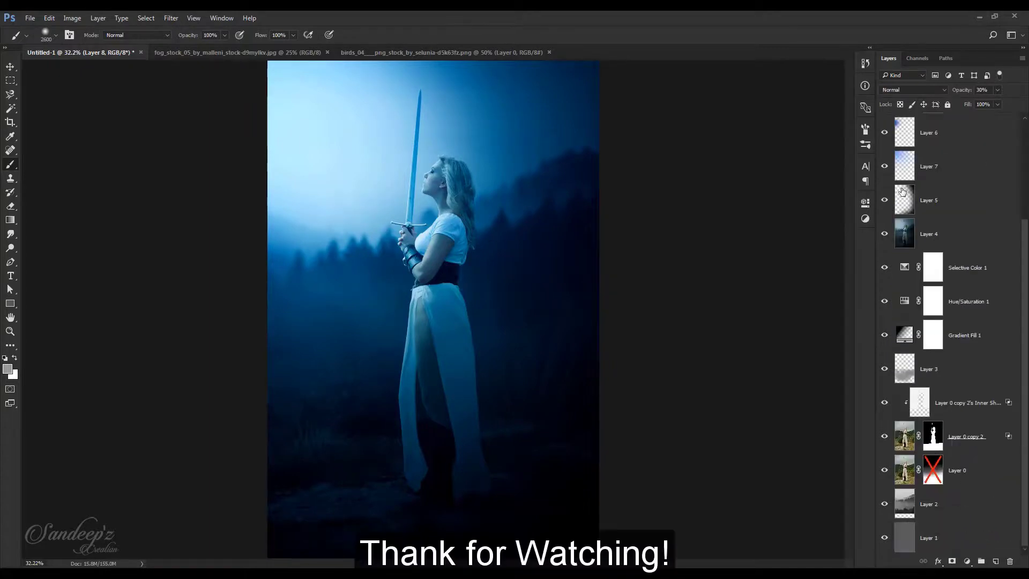
alt+click(883, 473)
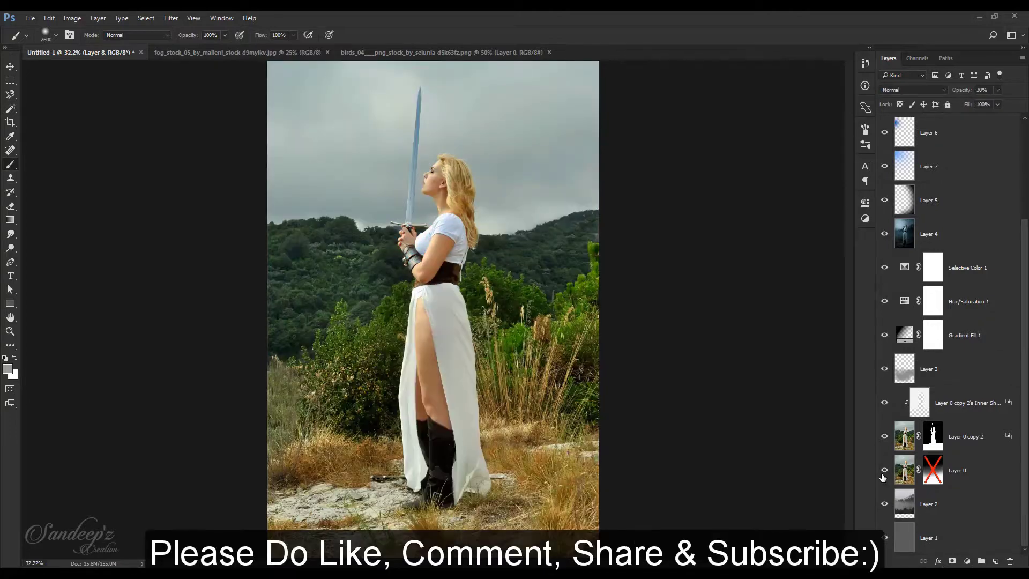
alt+click(882, 473)
alt+click(882, 473)
alt+click(883, 473)
alt+click(883, 474)
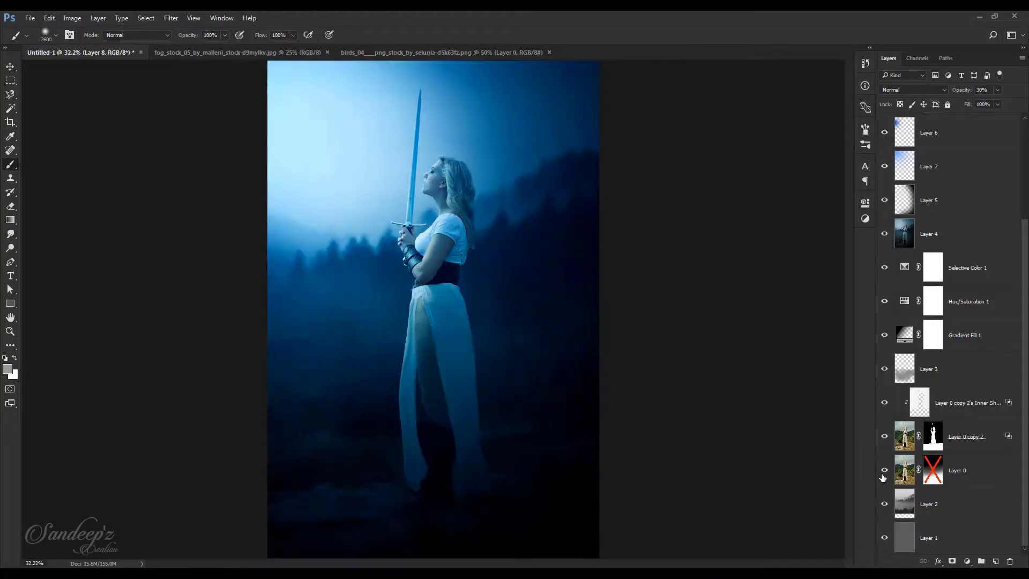
alt+click(883, 473)
alt+click(882, 474)
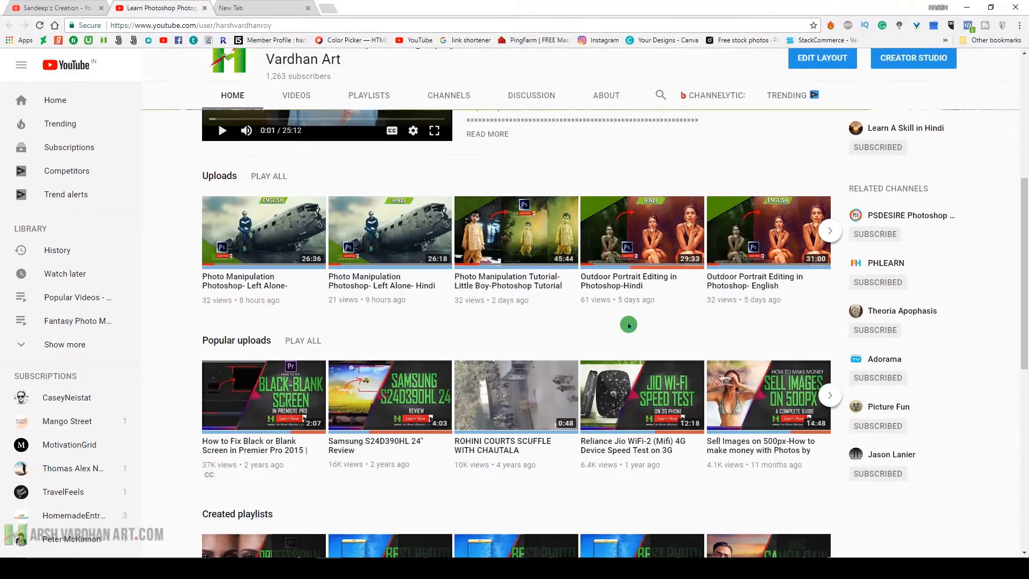
Browse the other creator's channel, then return to the Learn Photoshop Photography home page
scroll(630, 326, up, 7)
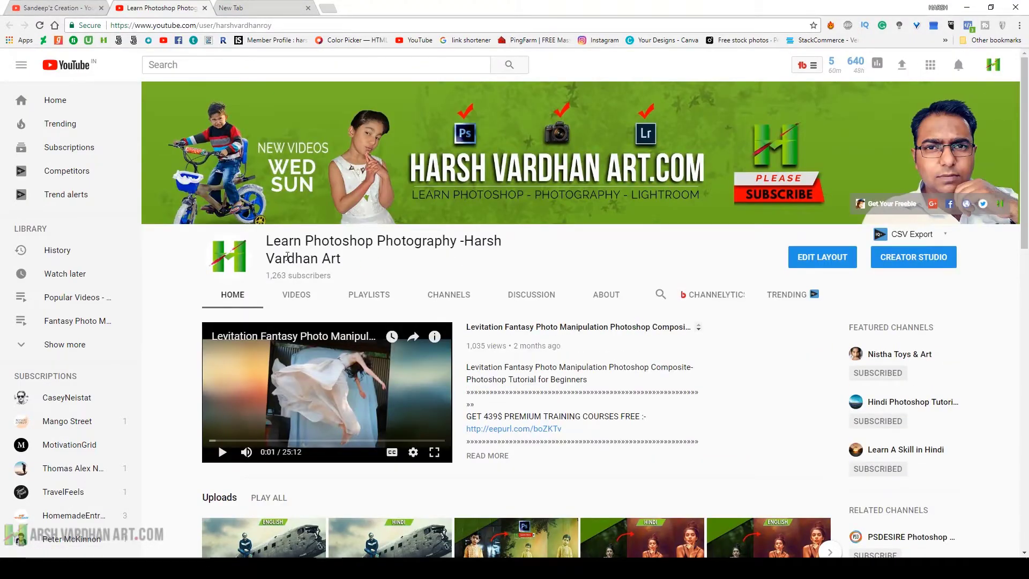
click(59, 8)
scroll(514, 321, down, 5)
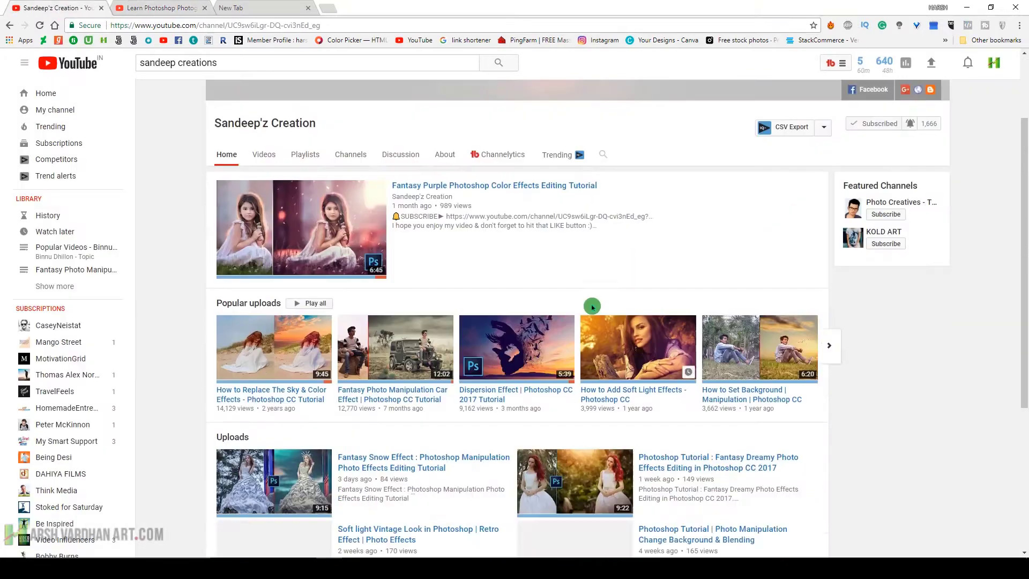
click(828, 291)
scroll(589, 321, up, 5)
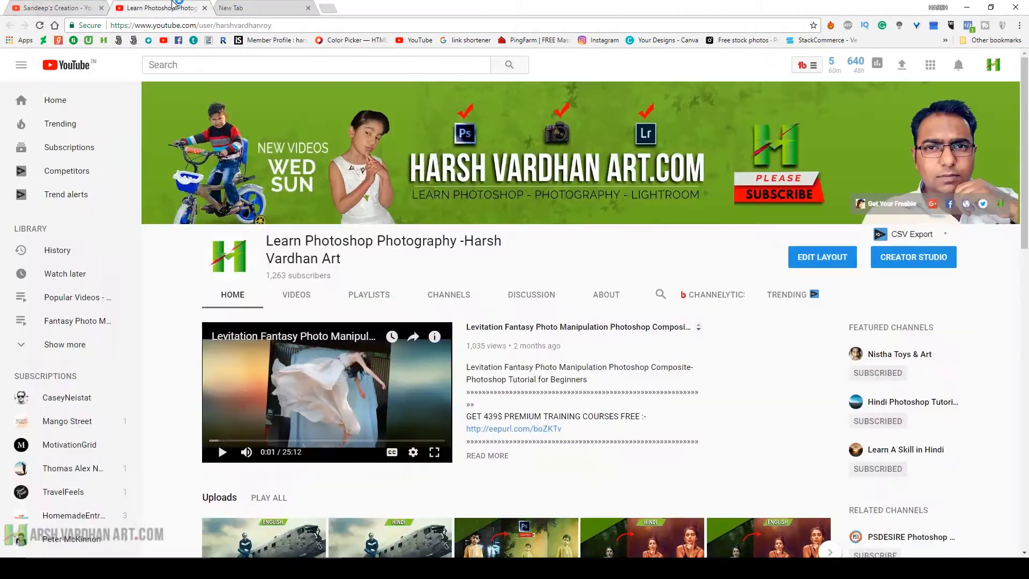